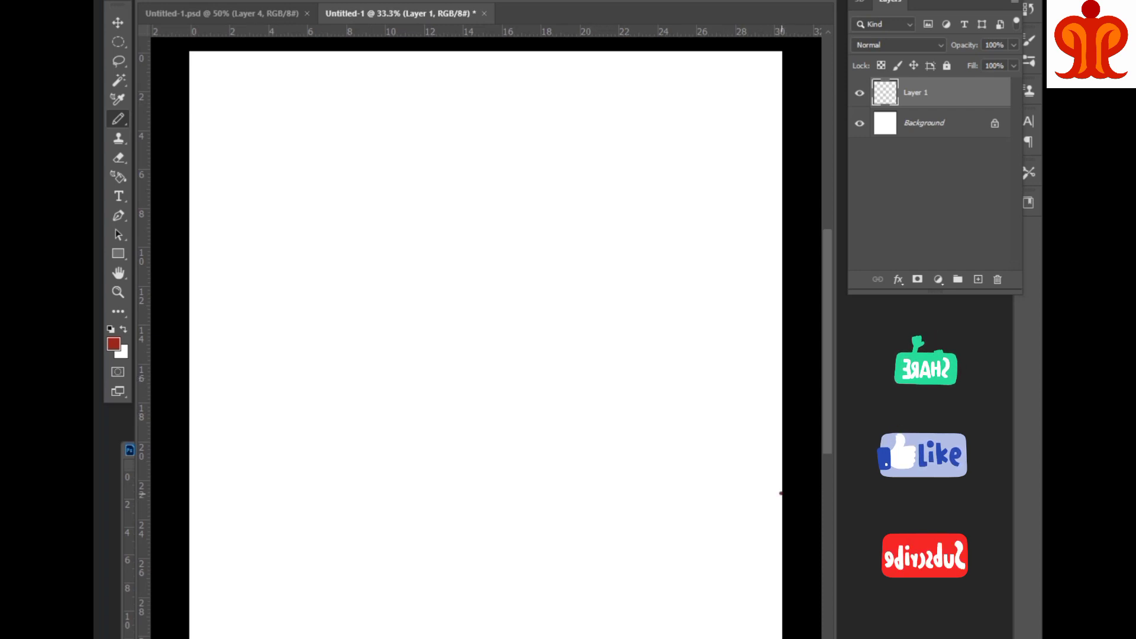
- Paint a red wavy blob outline with several lobes at the lower-right edge
mouse_move(780, 492)
mouse_down()
mouse_move(768, 586)
mouse_move(729, 567)
mouse_move(741, 608)
mouse_move(697, 618)
mouse_move(695, 559)
mouse_move(661, 559)
mouse_move(662, 607)
mouse_move(619, 593)
mouse_move(652, 537)
mouse_move(607, 461)
mouse_move(674, 472)
mouse_move(704, 495)
mouse_up()
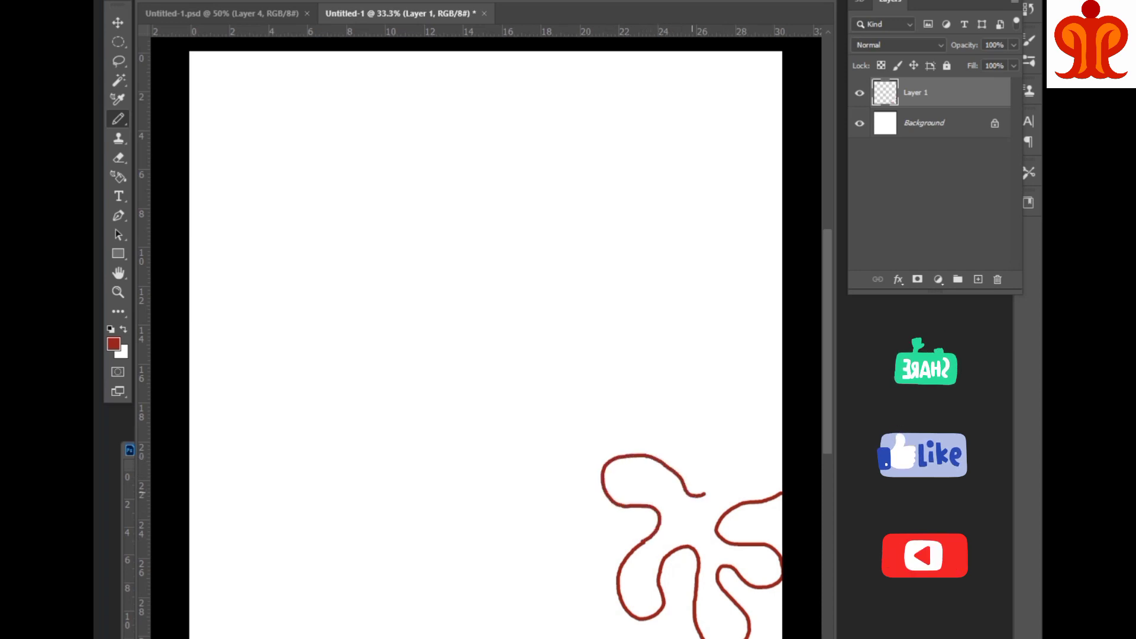
mouse_move(697, 445)
mouse_down()
mouse_move(721, 445)
mouse_move(741, 467)
mouse_move(744, 382)
mouse_move(757, 375)
mouse_up()
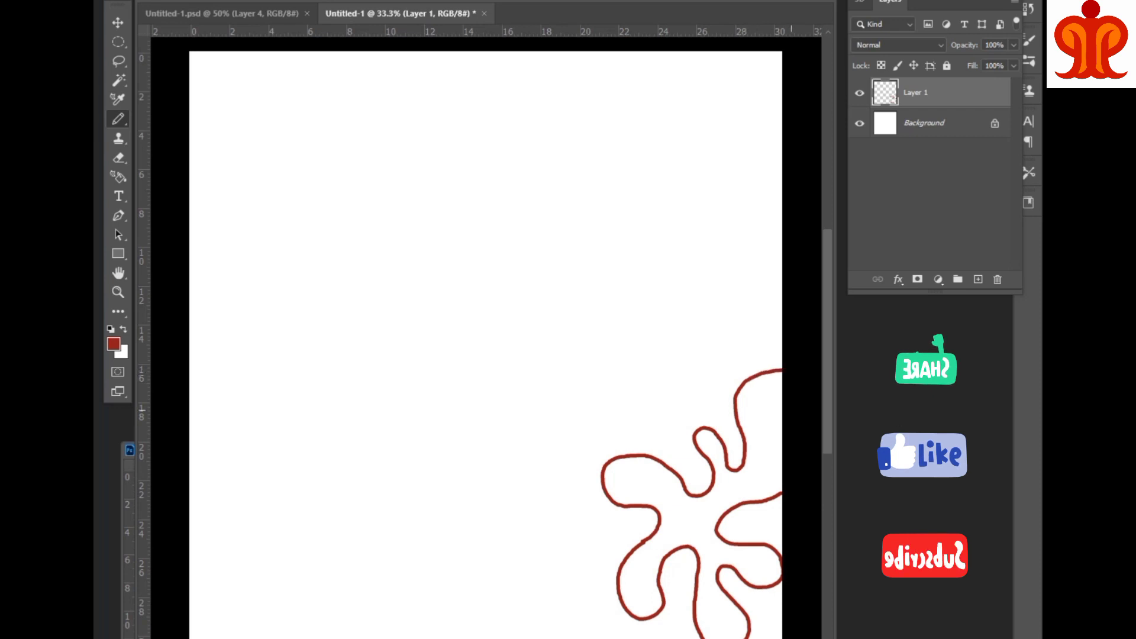
drag(781, 417, 781, 464)
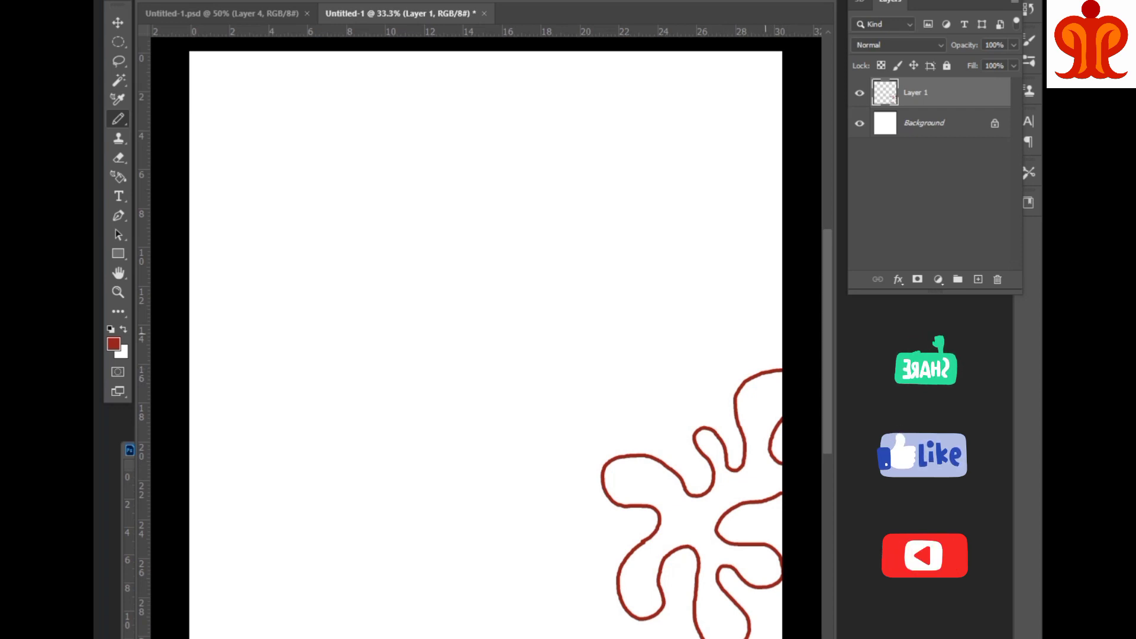
- Add red blob outlines along the bottom and left edges, and start one at the top
mouse_move(538, 637)
mouse_down()
mouse_move(514, 605)
mouse_move(521, 548)
mouse_move(492, 571)
mouse_move(467, 490)
mouse_move(441, 560)
mouse_move(406, 568)
mouse_up()
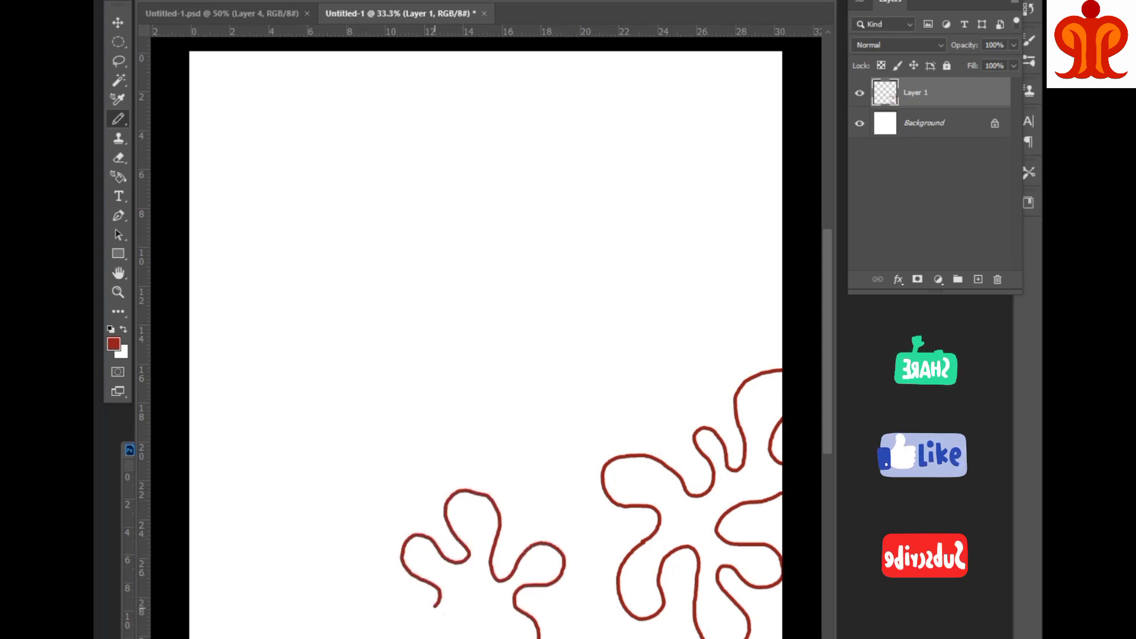
mouse_move(434, 605)
mouse_down()
mouse_move(376, 586)
mouse_move(398, 633)
mouse_move(414, 638)
mouse_move(483, 580)
mouse_move(500, 615)
mouse_move(507, 609)
mouse_move(510, 638)
mouse_up()
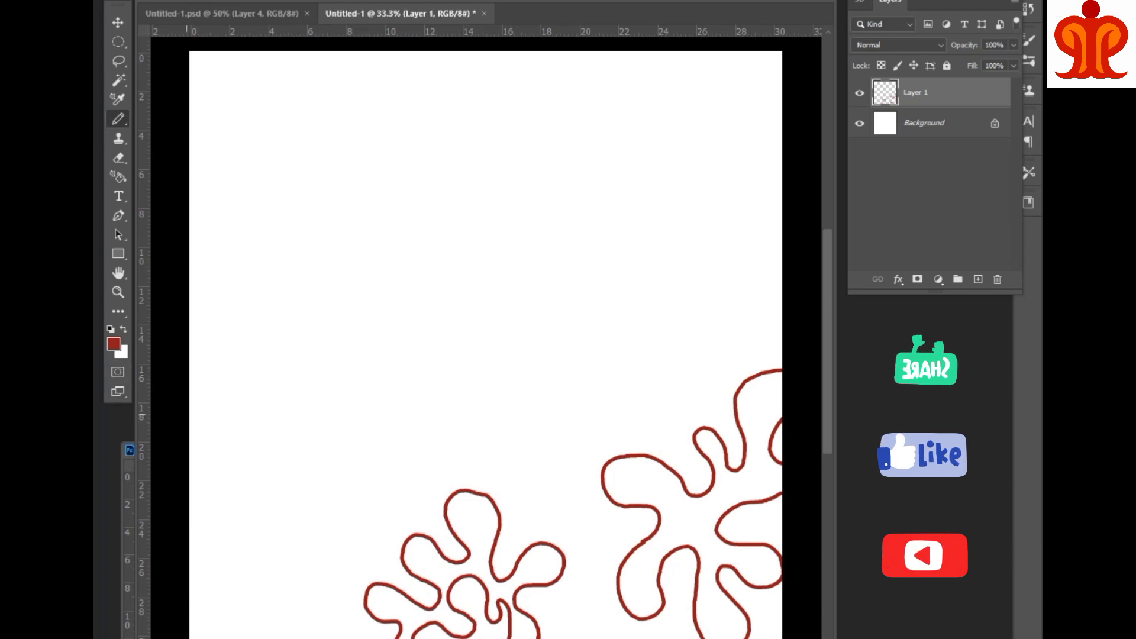
mouse_move(189, 401)
mouse_down()
mouse_move(237, 410)
mouse_move(243, 348)
mouse_move(261, 411)
mouse_move(337, 450)
mouse_move(282, 462)
mouse_move(320, 497)
mouse_move(275, 543)
mouse_move(314, 596)
mouse_move(259, 616)
mouse_move(248, 510)
mouse_move(234, 535)
mouse_move(213, 444)
mouse_up()
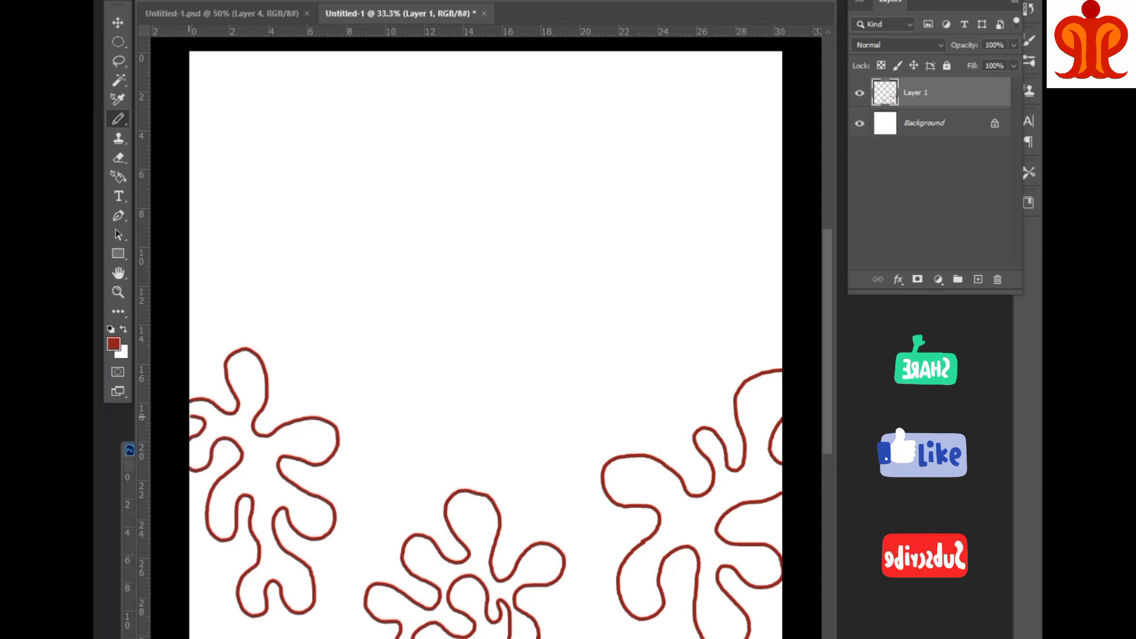
mouse_move(329, 614)
mouse_down()
mouse_move(297, 638)
mouse_move(354, 638)
mouse_up()
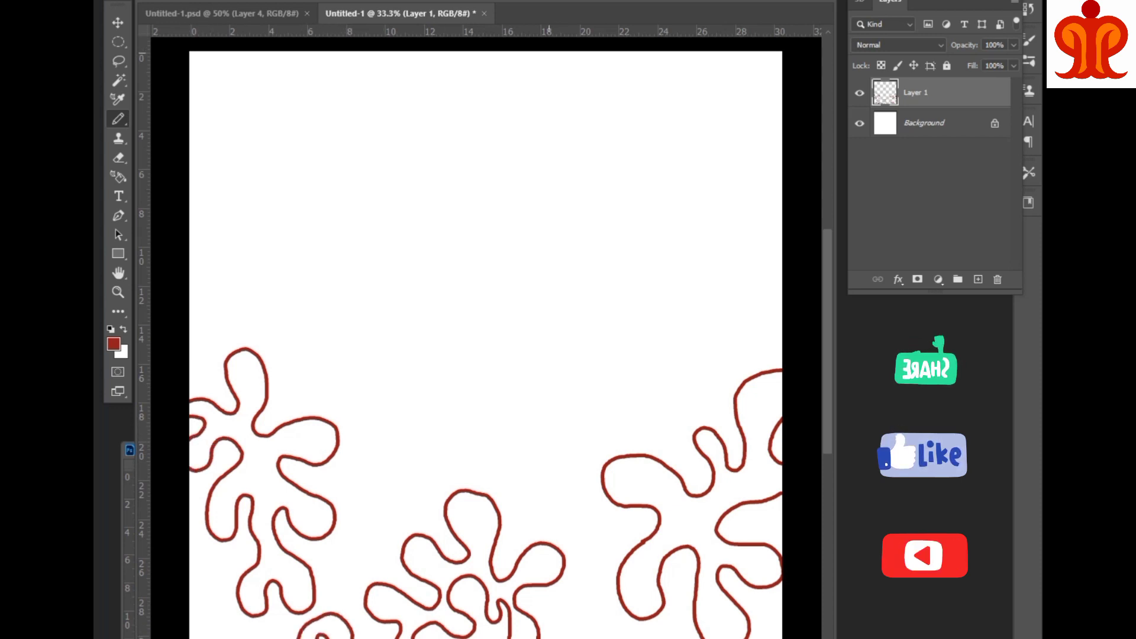
mouse_move(559, 49)
mouse_down()
mouse_move(547, 80)
mouse_move(473, 67)
mouse_move(542, 168)
mouse_move(418, 246)
mouse_move(480, 289)
mouse_move(526, 237)
mouse_move(532, 273)
mouse_move(519, 318)
mouse_up()
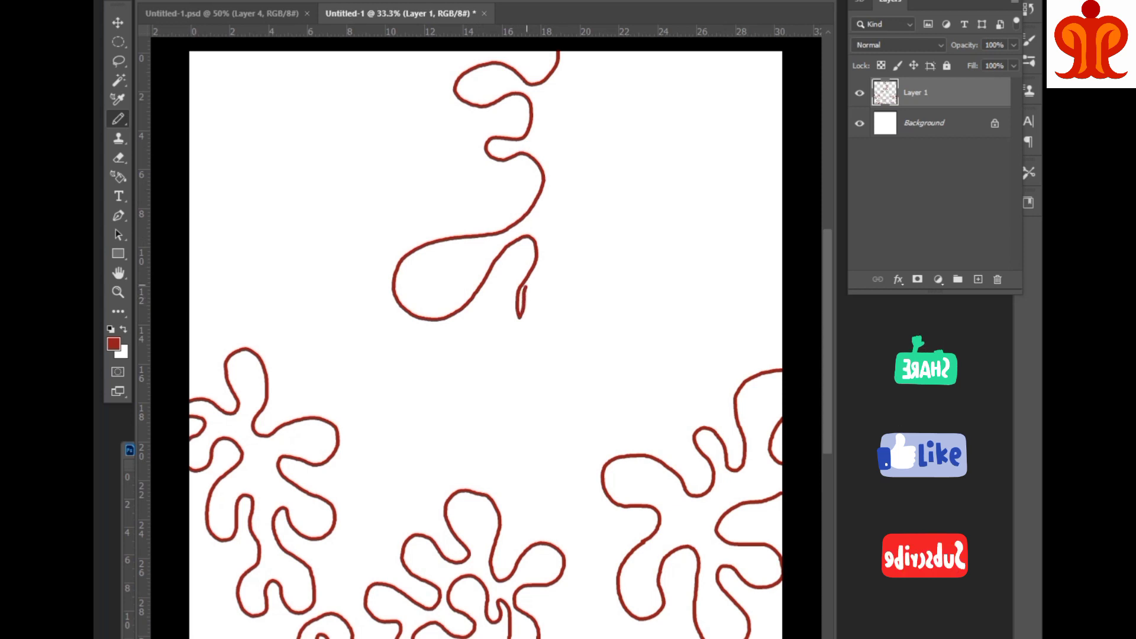
- Erase the top blob's stray hook, then add looping red blobs at the top, right edge and top-left
key(e)
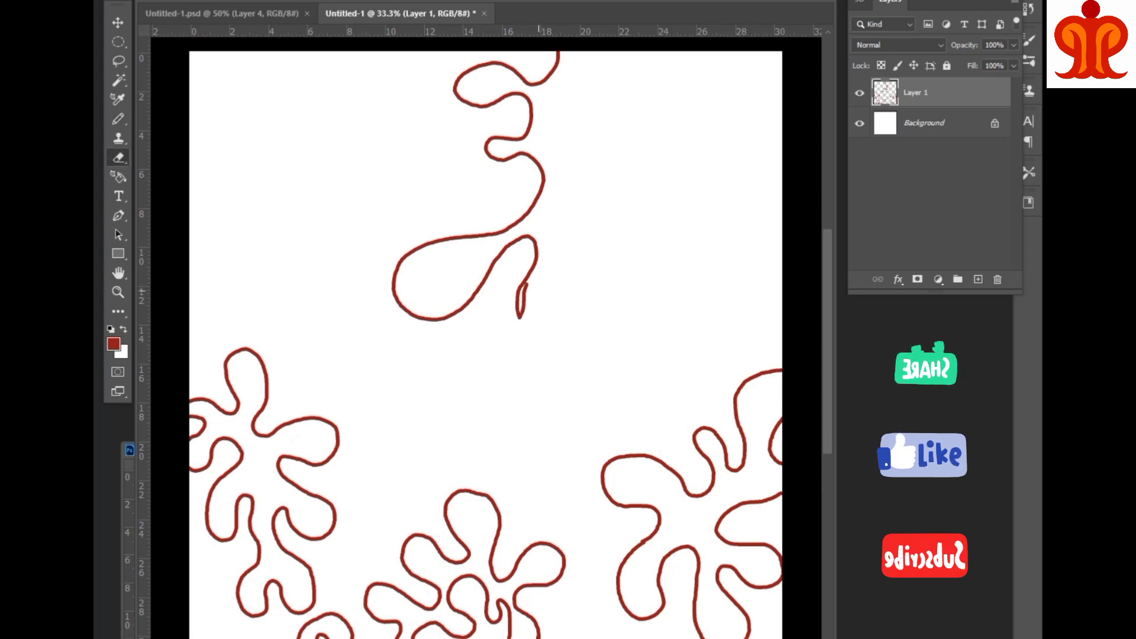
drag(526, 279, 520, 317)
key(b)
mouse_move(528, 274)
mouse_down()
mouse_move(547, 346)
mouse_move(583, 229)
mouse_move(616, 215)
mouse_move(586, 180)
mouse_move(598, 139)
mouse_move(552, 168)
mouse_move(665, 116)
mouse_move(722, 107)
mouse_move(638, 74)
mouse_move(658, 52)
mouse_move(583, 52)
mouse_up()
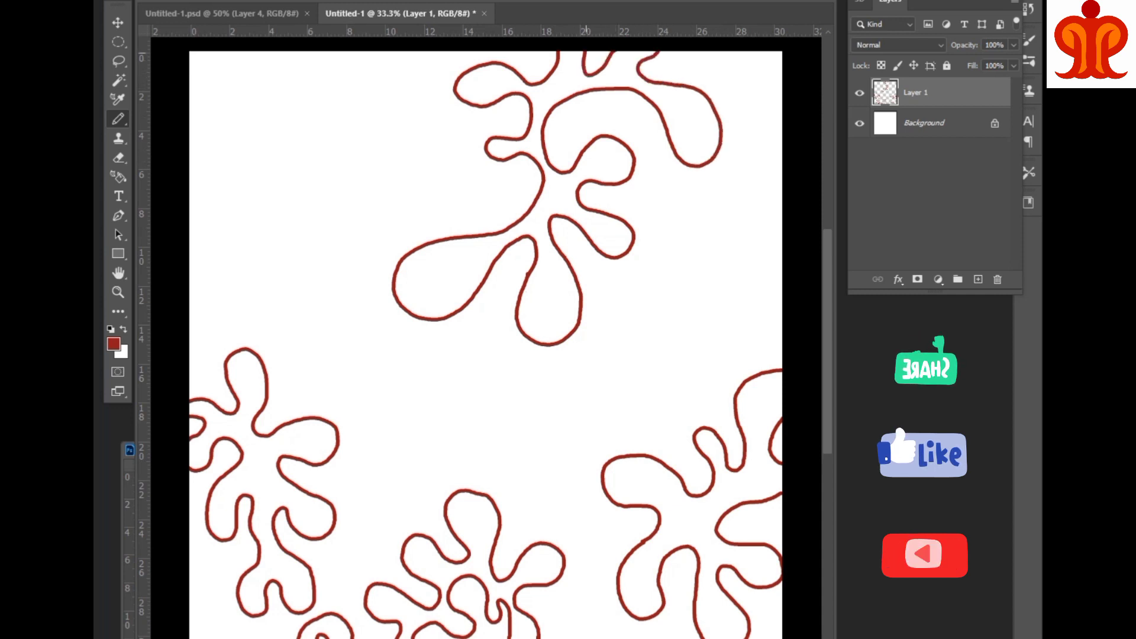
mouse_move(781, 183)
mouse_down()
mouse_move(686, 228)
mouse_move(731, 246)
mouse_move(739, 312)
mouse_move(761, 231)
mouse_move(781, 222)
mouse_up()
mouse_move(309, 52)
mouse_down()
mouse_move(319, 128)
mouse_move(310, 186)
mouse_move(275, 142)
mouse_move(261, 248)
mouse_move(238, 192)
mouse_move(193, 196)
mouse_move(213, 124)
mouse_move(257, 103)
mouse_move(246, 52)
mouse_up()
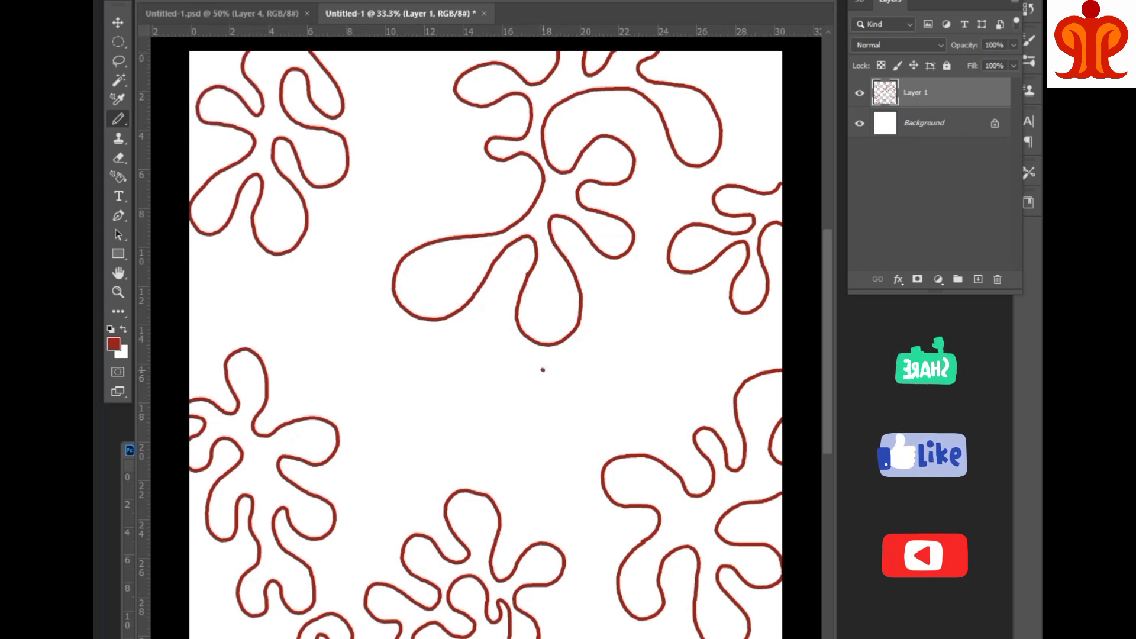
- Draw red circles around the central blob, extend the bottom arc, and add a new empty layer
mouse_move(542, 370)
mouse_down()
mouse_move(515, 462)
mouse_move(589, 390)
mouse_move(545, 367)
mouse_up()
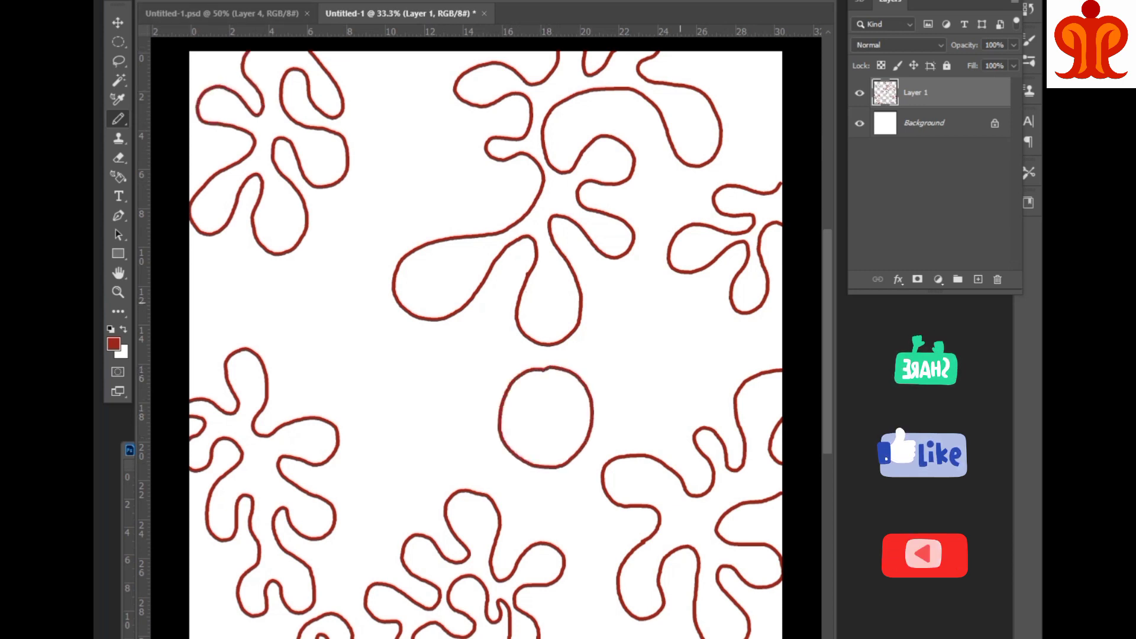
mouse_move(678, 300)
mouse_down()
mouse_move(669, 385)
mouse_move(701, 305)
mouse_move(678, 300)
mouse_up()
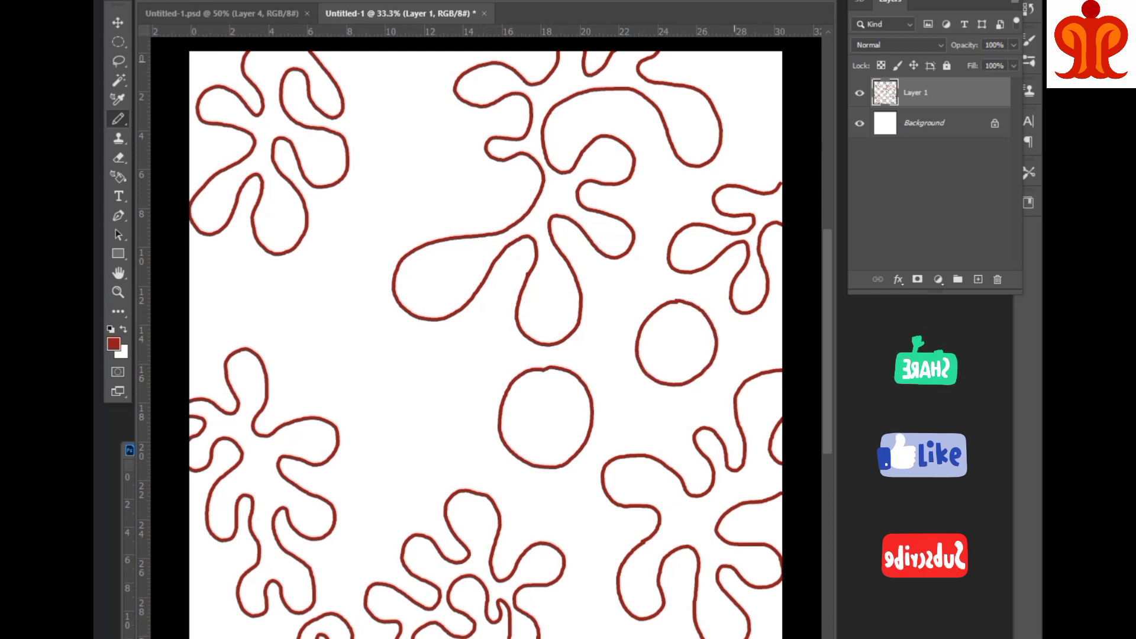
drag(729, 52, 781, 104)
mouse_move(420, 112)
mouse_down()
mouse_move(434, 193)
mouse_move(442, 124)
mouse_move(417, 114)
mouse_up()
mouse_move(312, 291)
mouse_down()
mouse_move(316, 367)
mouse_move(345, 289)
mouse_move(312, 291)
mouse_up()
mouse_move(396, 425)
mouse_down()
mouse_move(438, 491)
mouse_move(400, 425)
mouse_up()
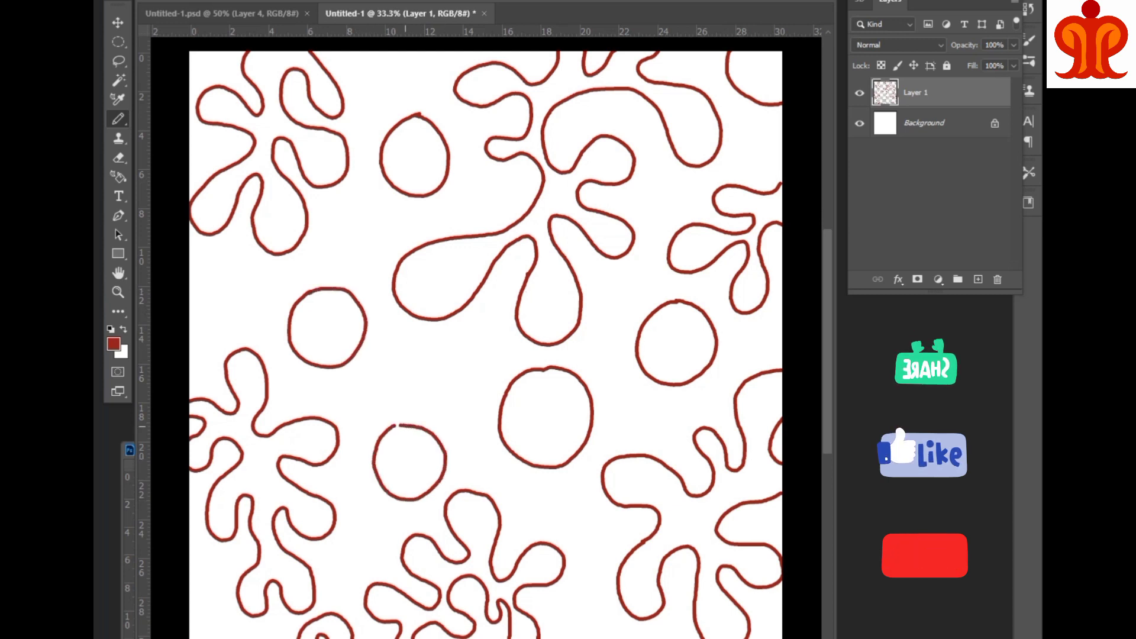
drag(584, 614, 618, 636)
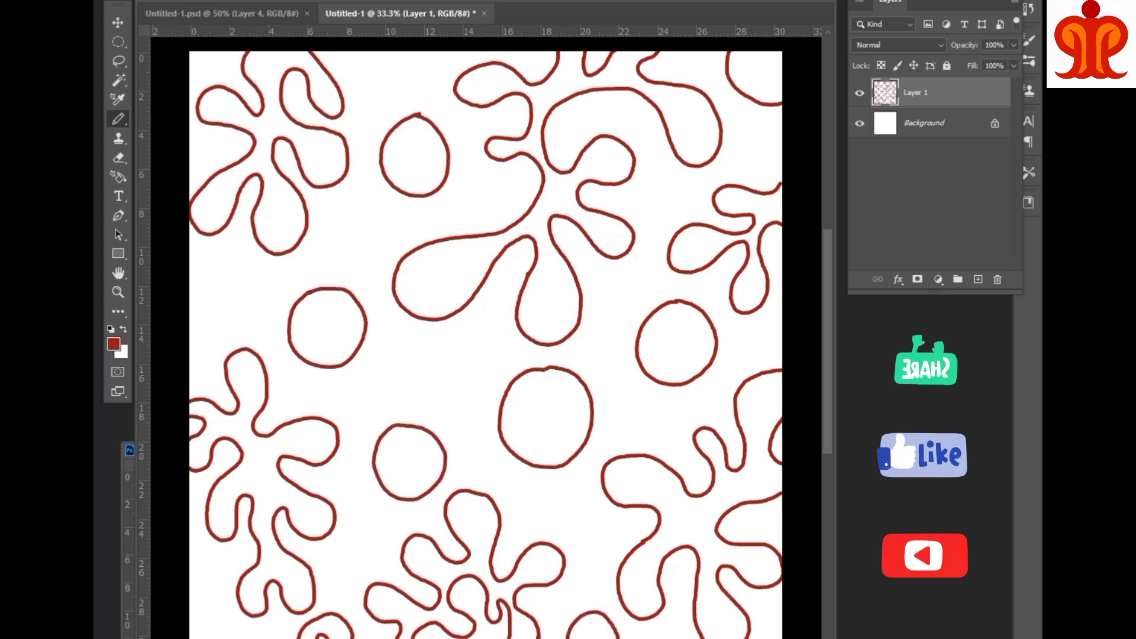
key(ctrl+shift+alt+n)
- Test red and black Paint Bucket fills on the new layer, undoing each one
key(g)
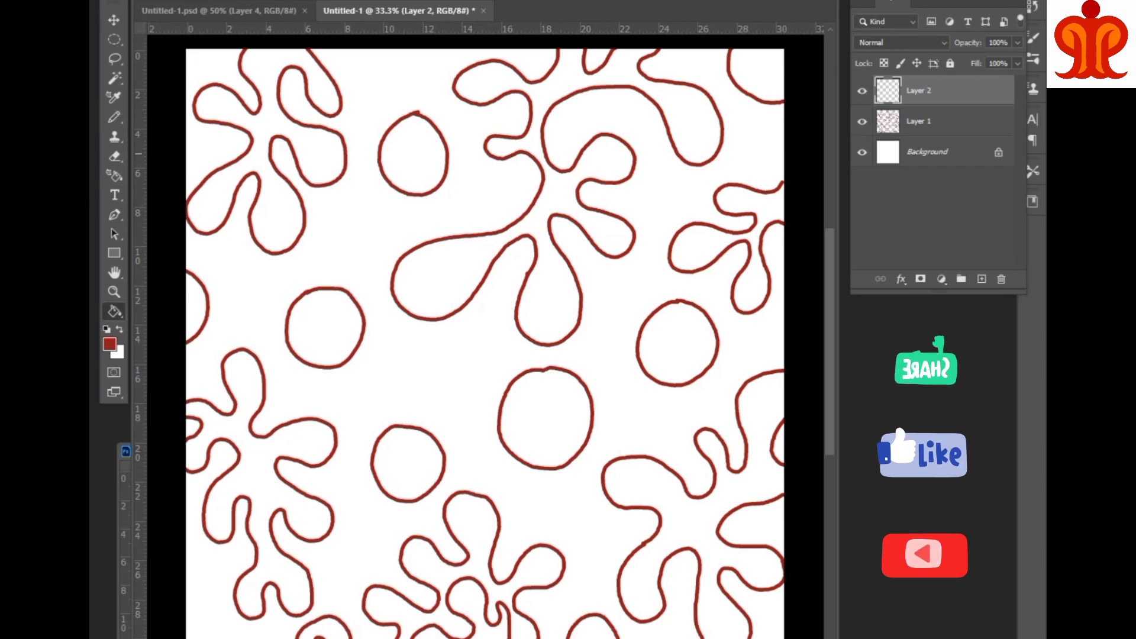
click(524, 154)
key(ctrl+z)
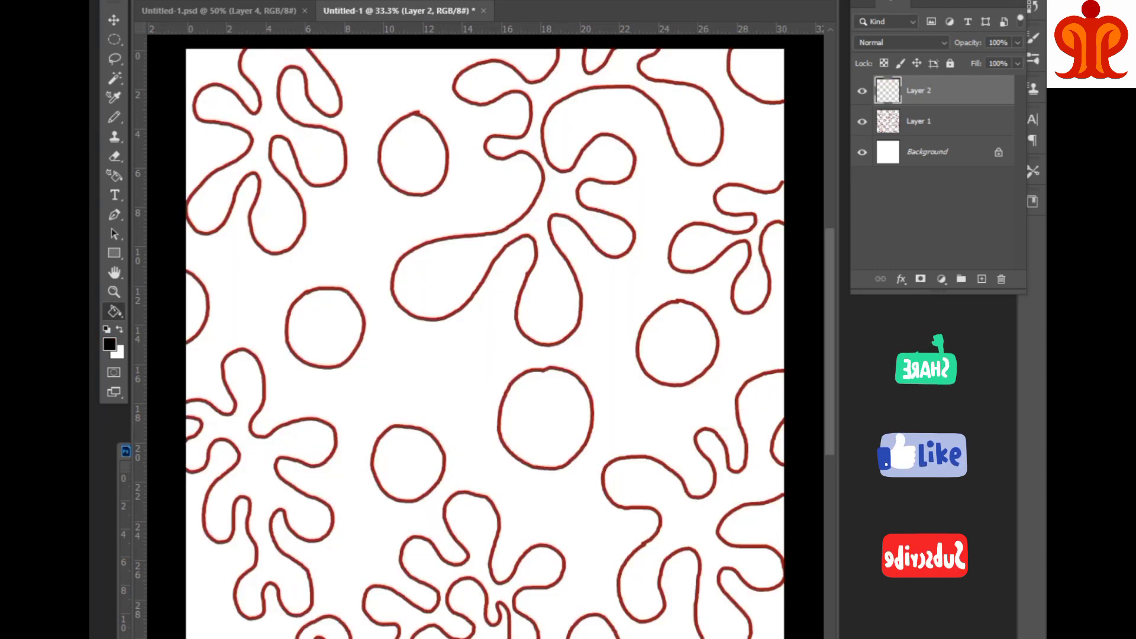
key(alt+BackSpace)
key(ctrl+z)
key(alt+BackSpace)
key(ctrl+z)
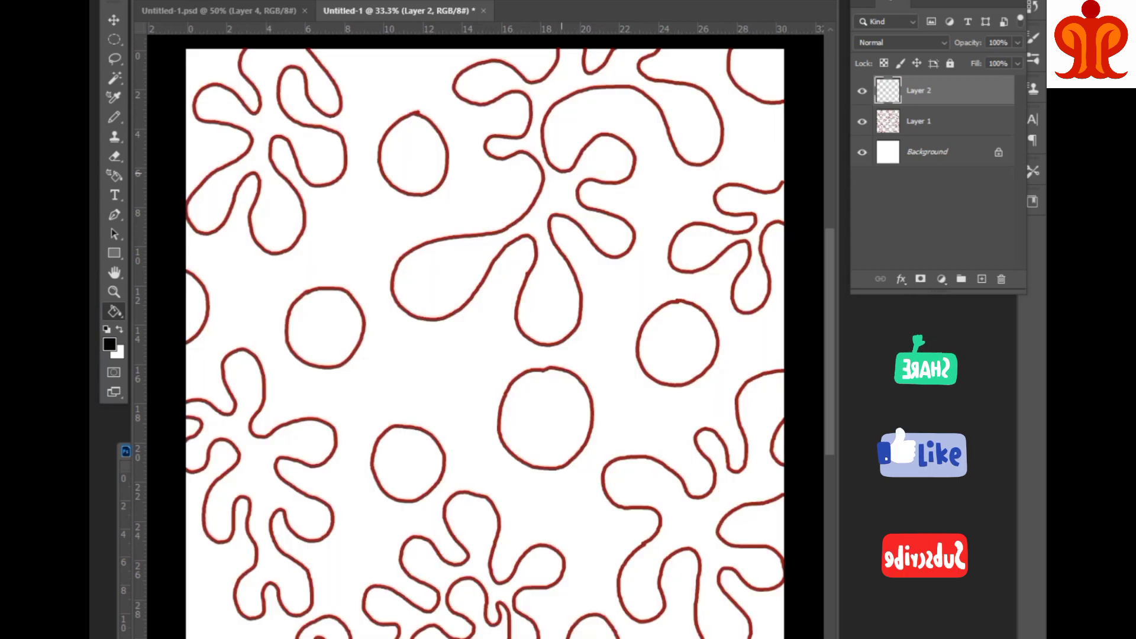
key(alt+BackSpace)
key(ctrl+z)
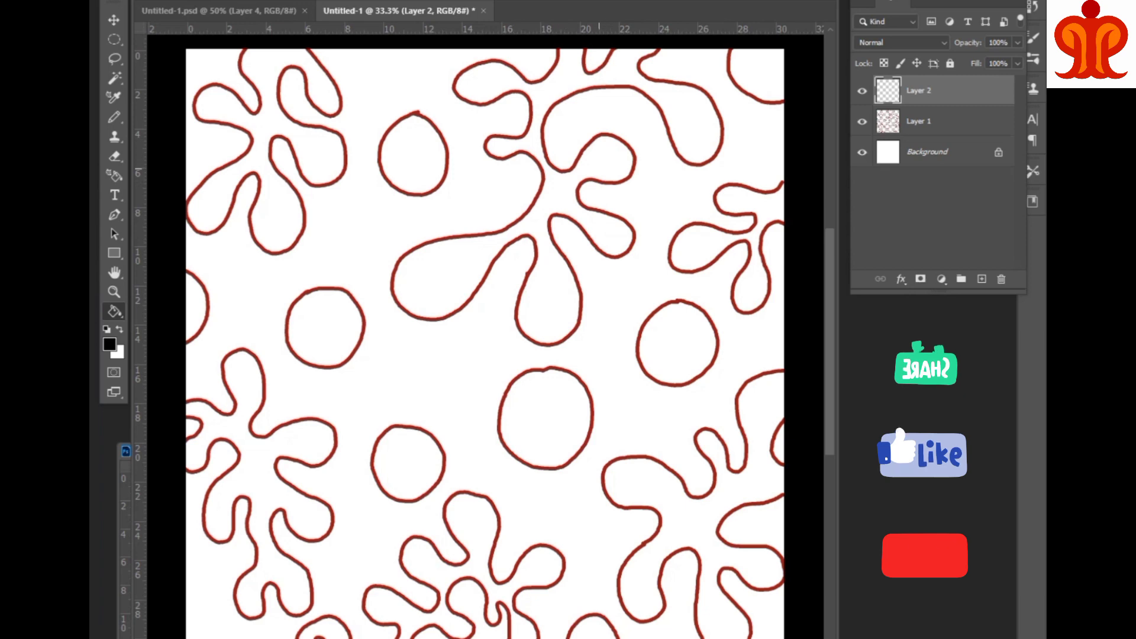
- Fill the blob and circle outlines black, then duplicate and delete the Layer 1 copy
key(ctrl+1)
key(alt+BackSpace)
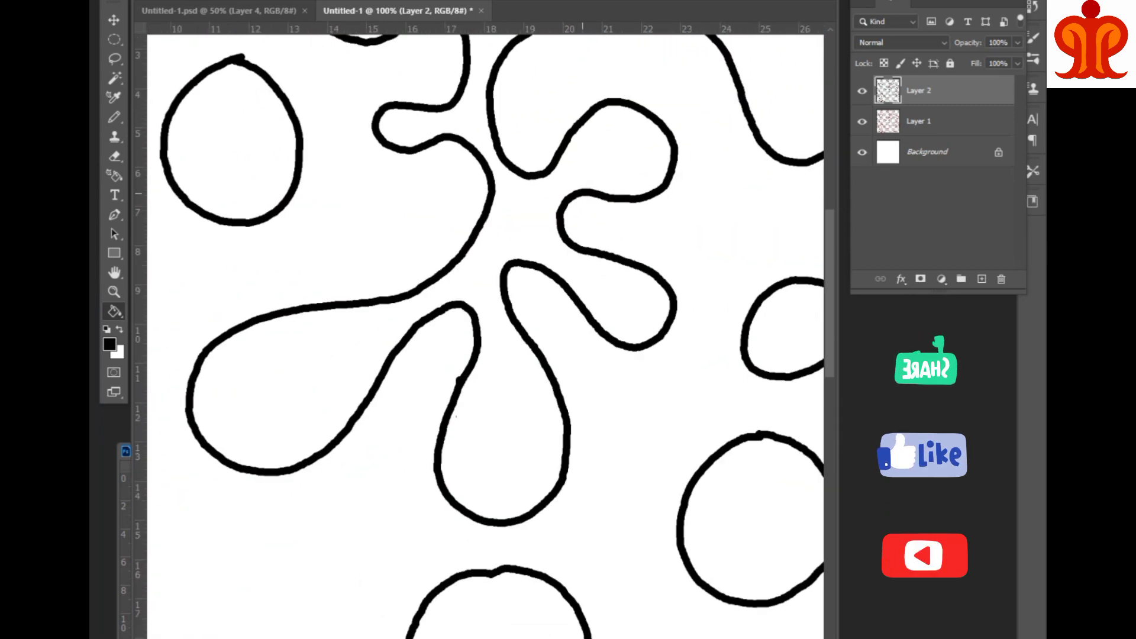
key(ctrl+minus)
key(ctrl+minus)
key(ctrl+minus)
drag(917, 121, 982, 279)
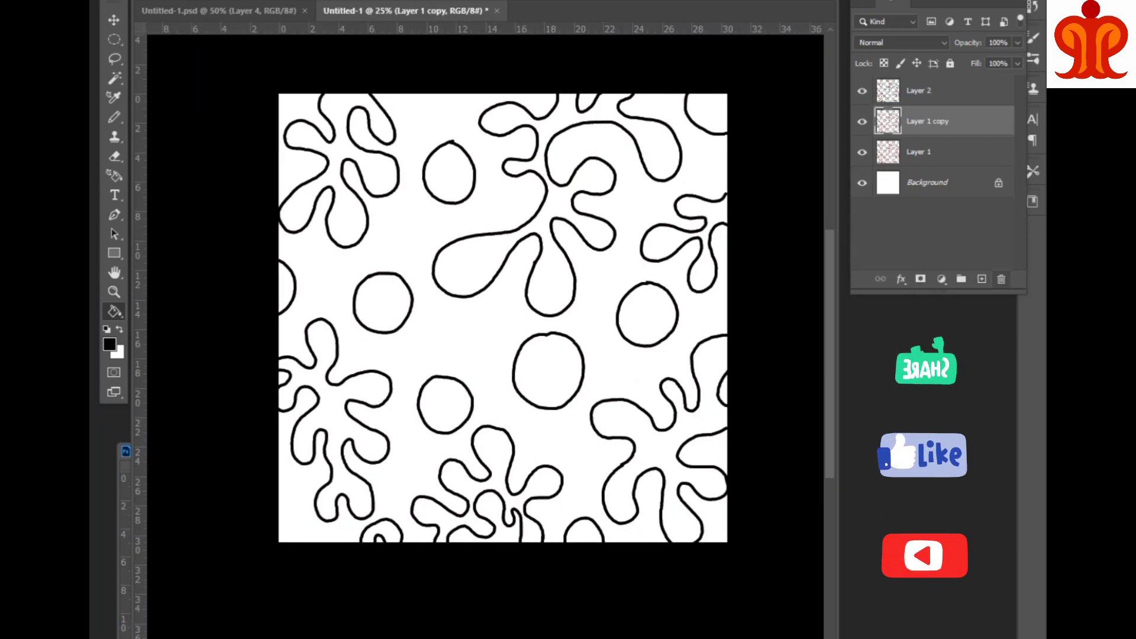
drag(917, 122, 1001, 278)
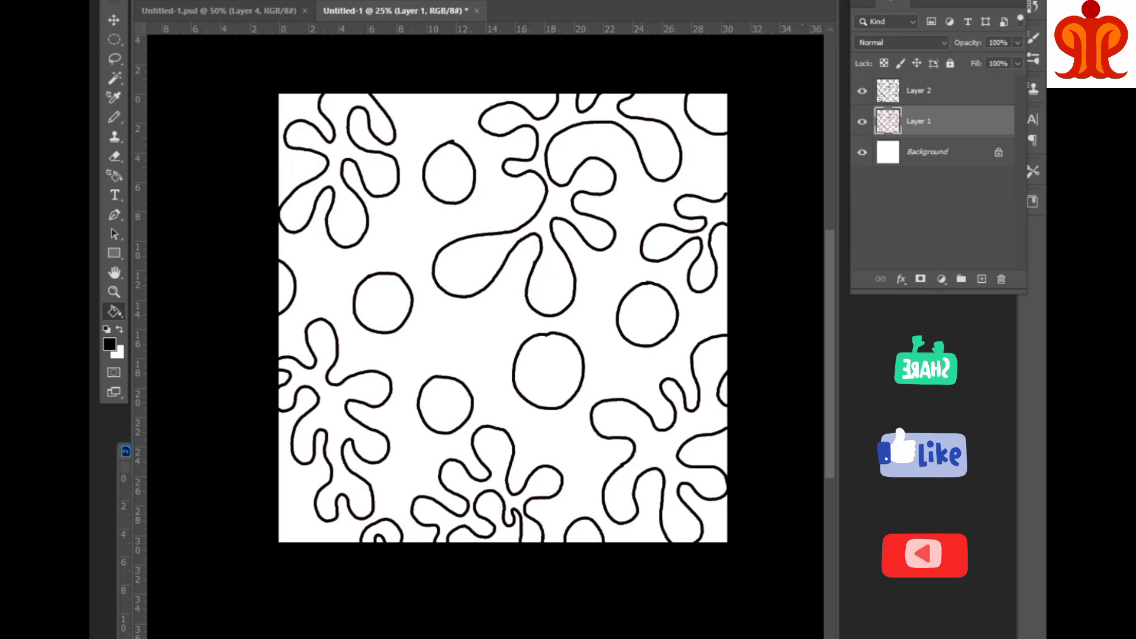
- Add Layer 3 and set the foreground colour to red #d7140c
click(982, 278)
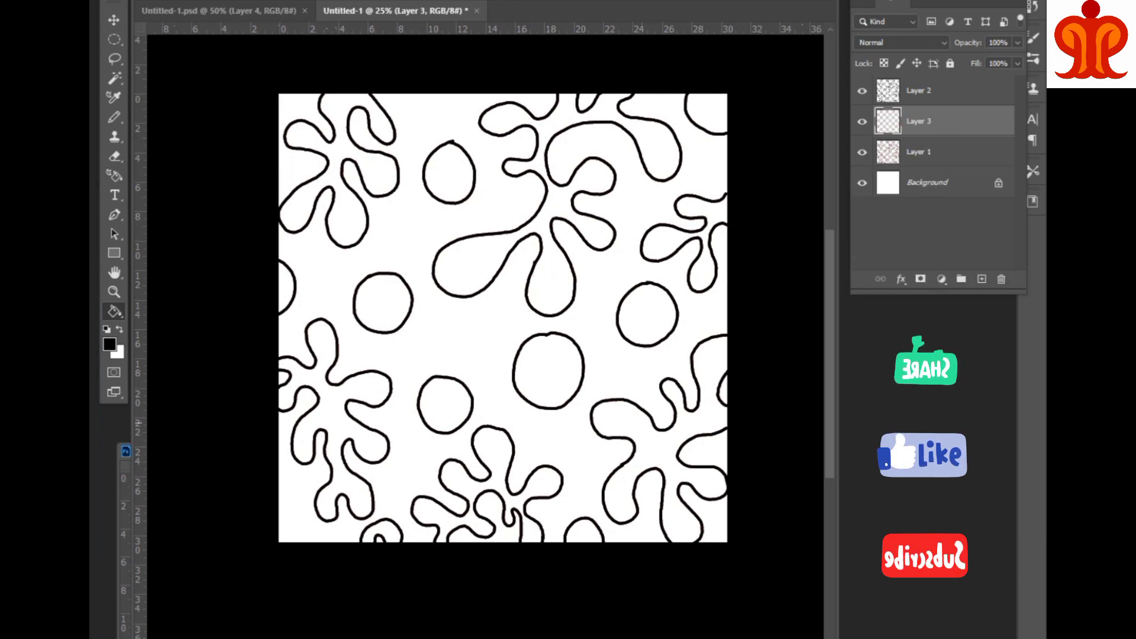
click(109, 345)
text(d7140c)
key(Return)
- Bucket-fill the background and remaining white edge pockets red, then add Layer 4
click(473, 332)
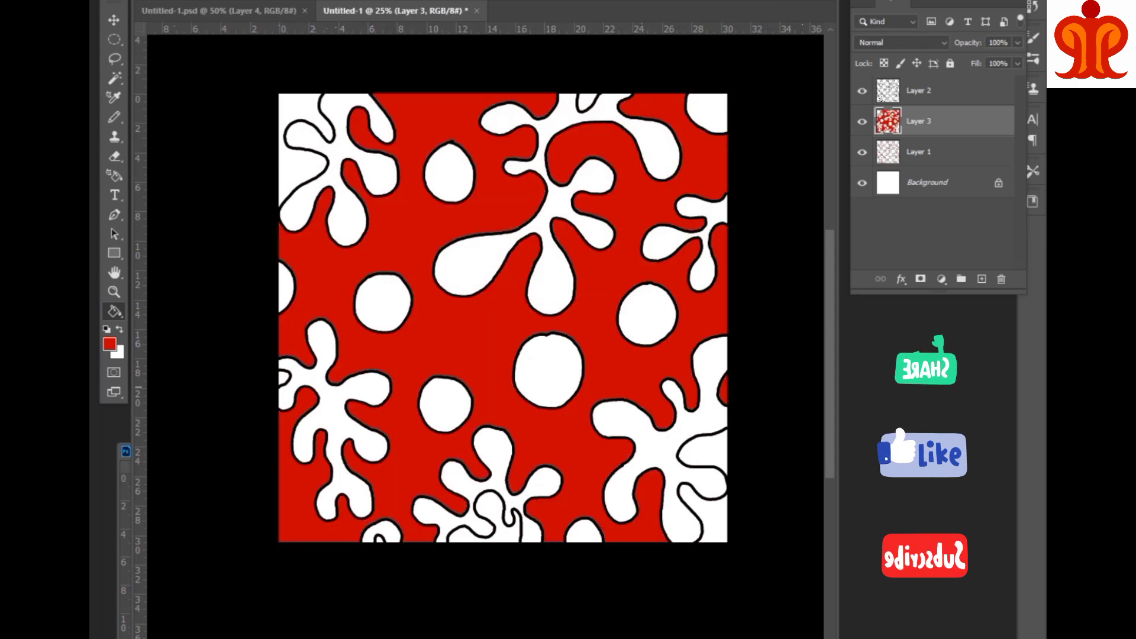
click(704, 454)
click(707, 512)
click(500, 520)
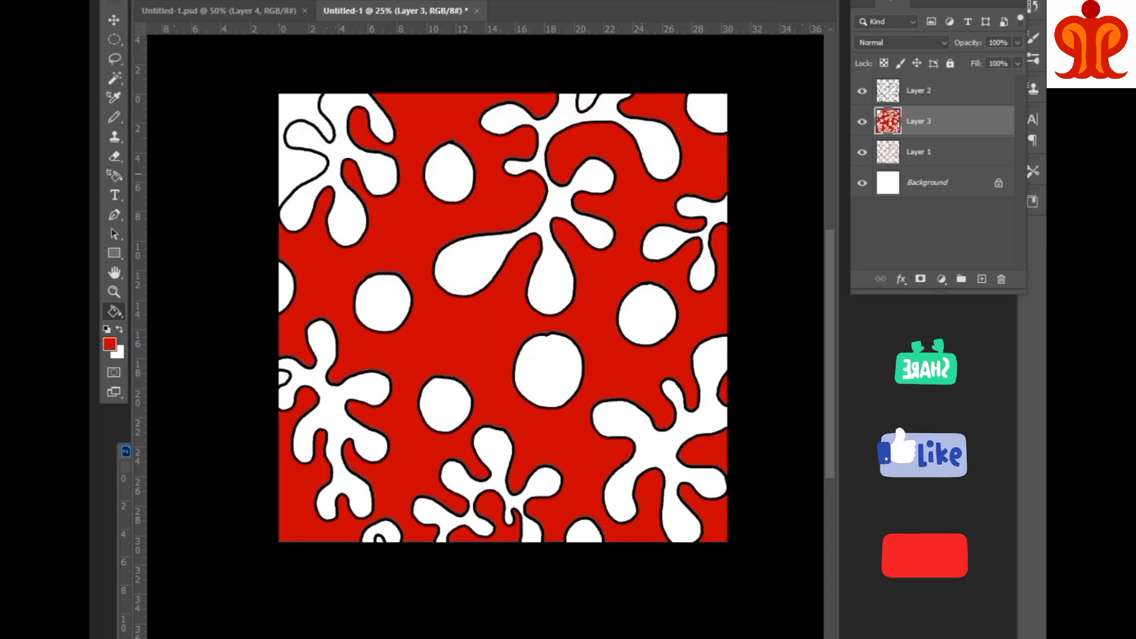
click(290, 110)
click(587, 101)
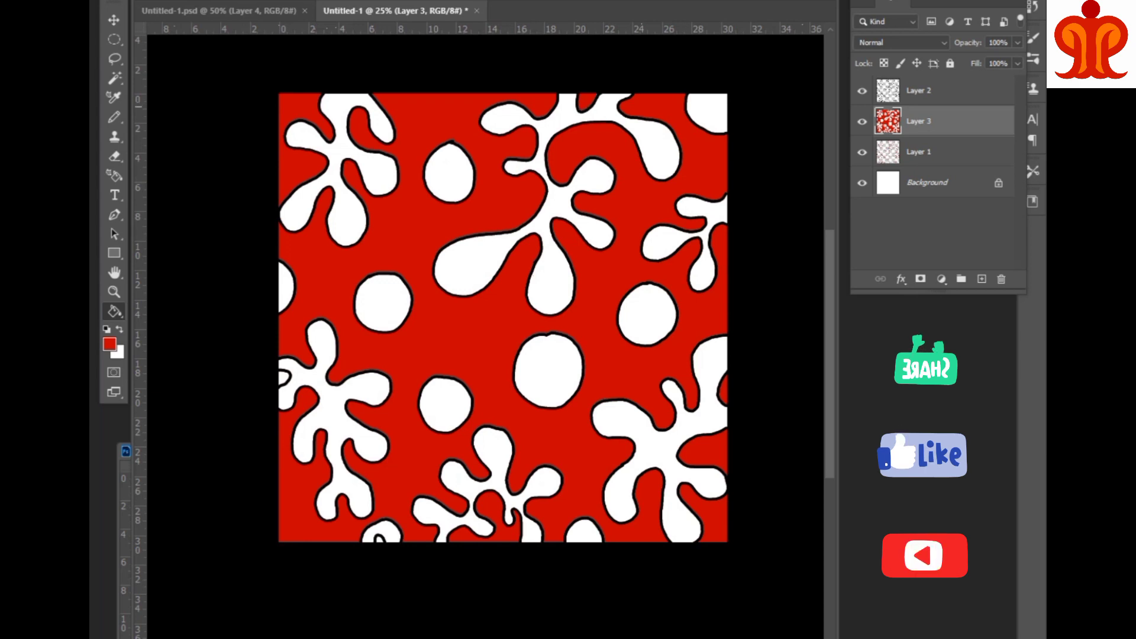
key(ctrl+alt+shift+n)
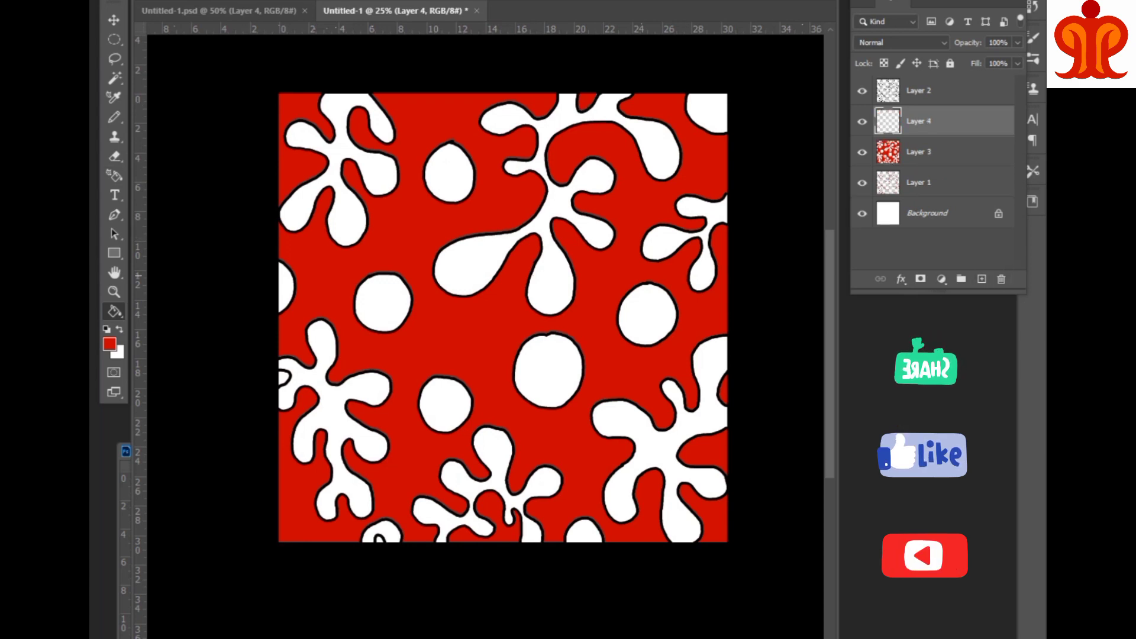
- On Layer 4, switch to the Brush and set the foreground colour to orange #fa8d00
key(alt+bracketleft)
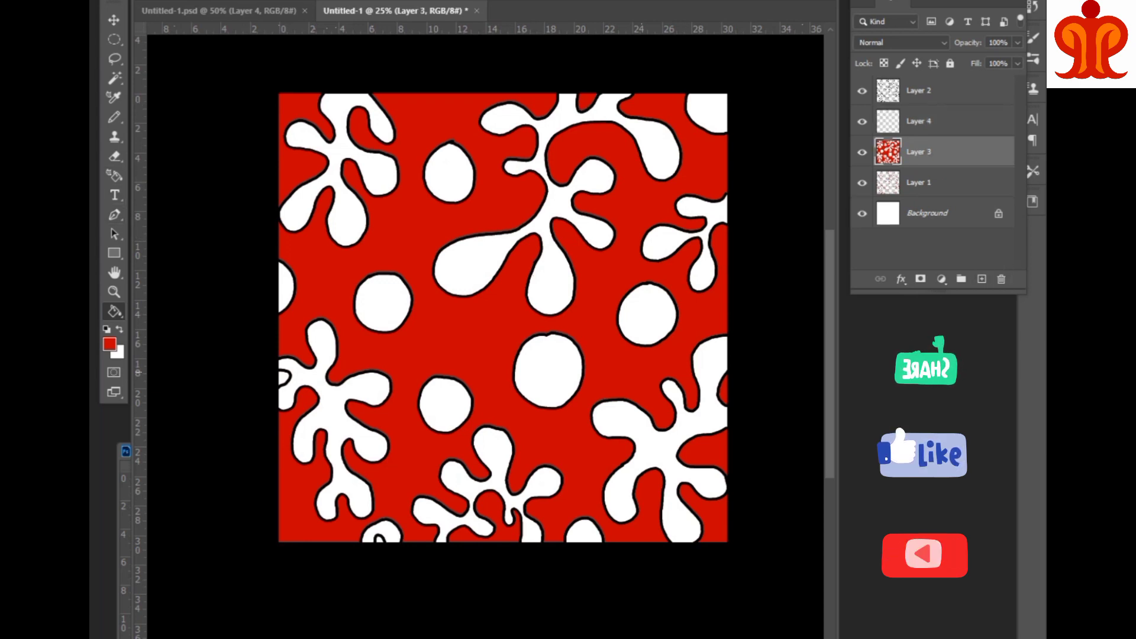
key(b)
key(alt+bracketright)
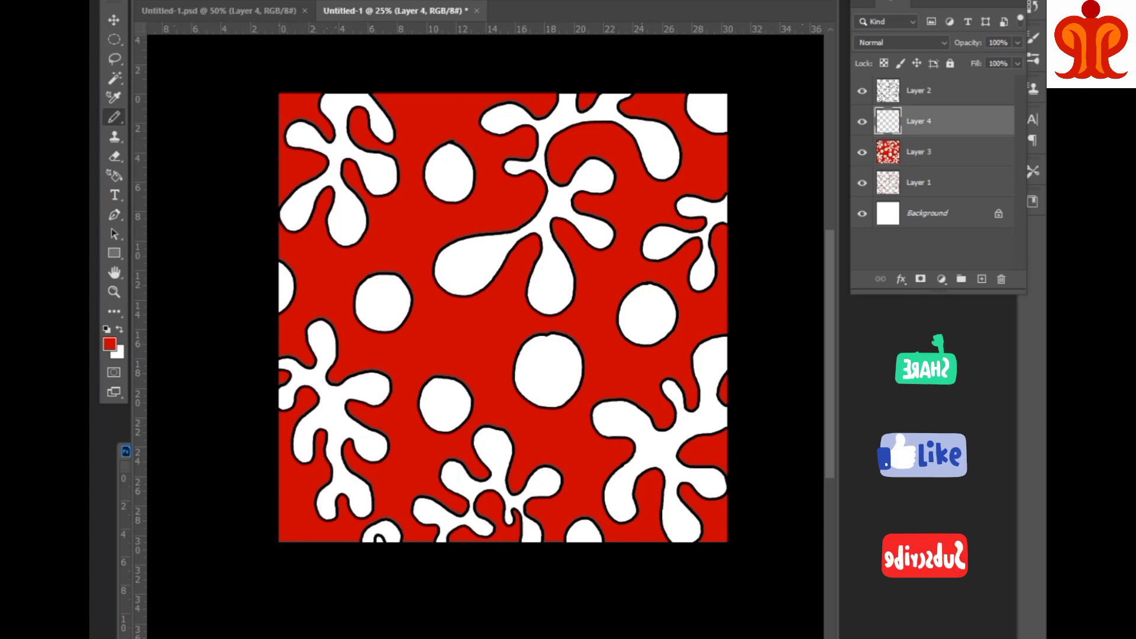
click(110, 344)
drag(610, 208, 610, 216)
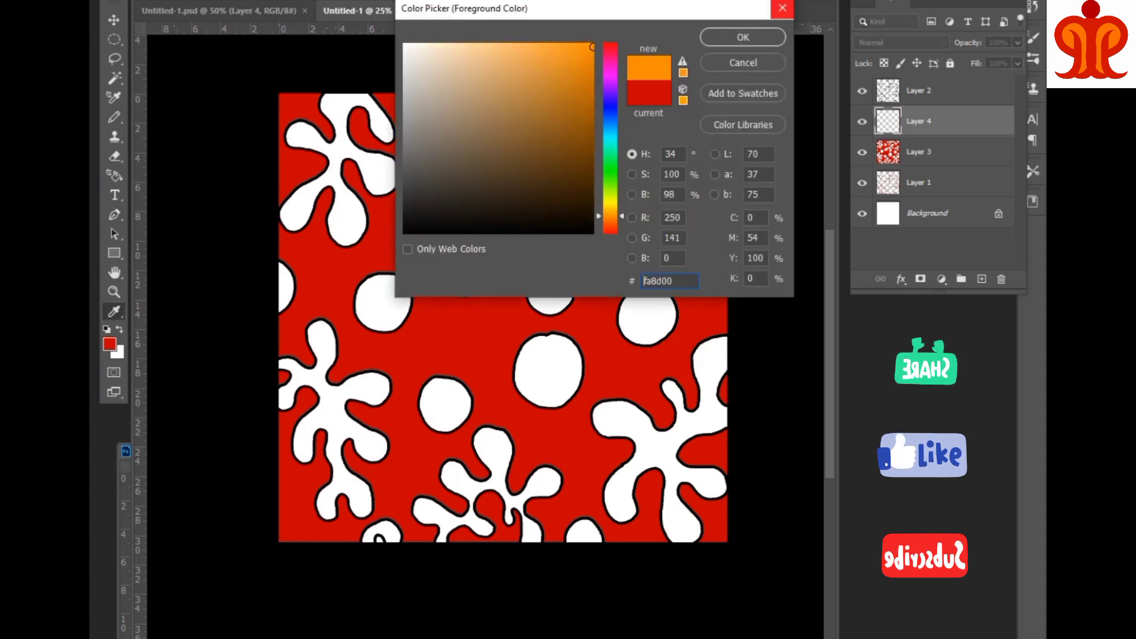
click(743, 37)
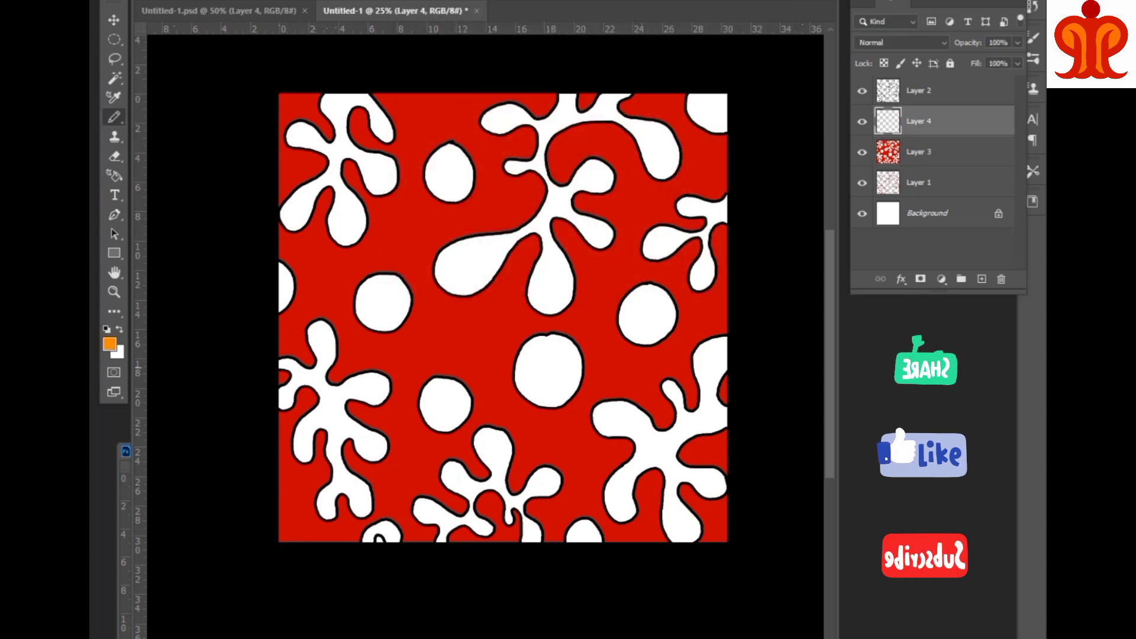
- Dot orange spots inside the central, lower-left, left, right, upper-middle, top-right and left-edge circles
click(526, 366)
click(533, 385)
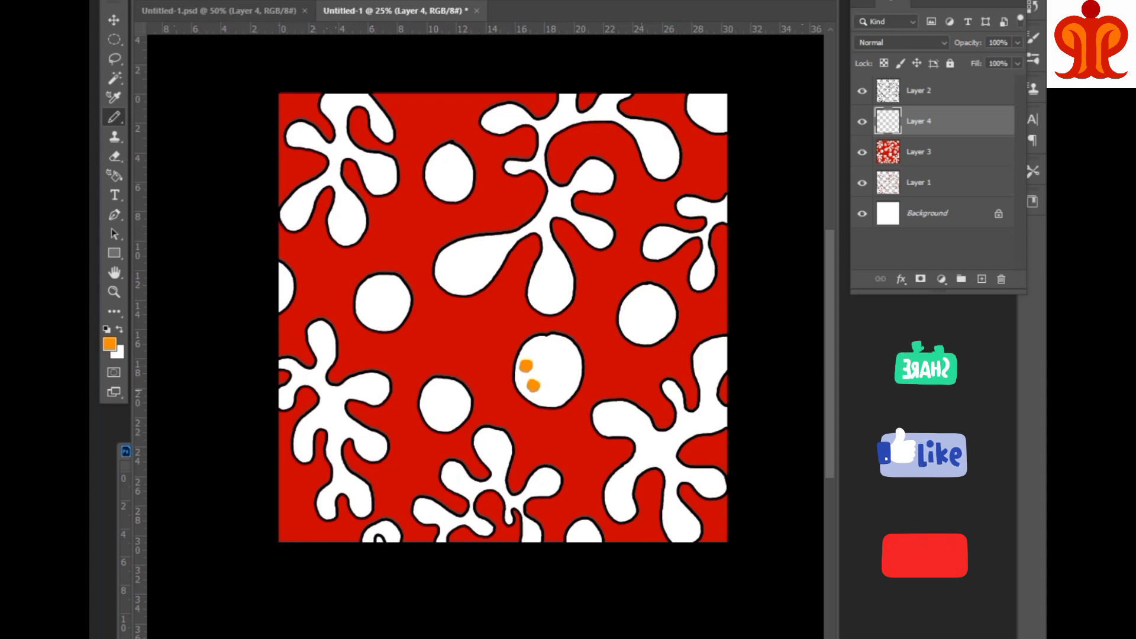
click(431, 399)
click(442, 415)
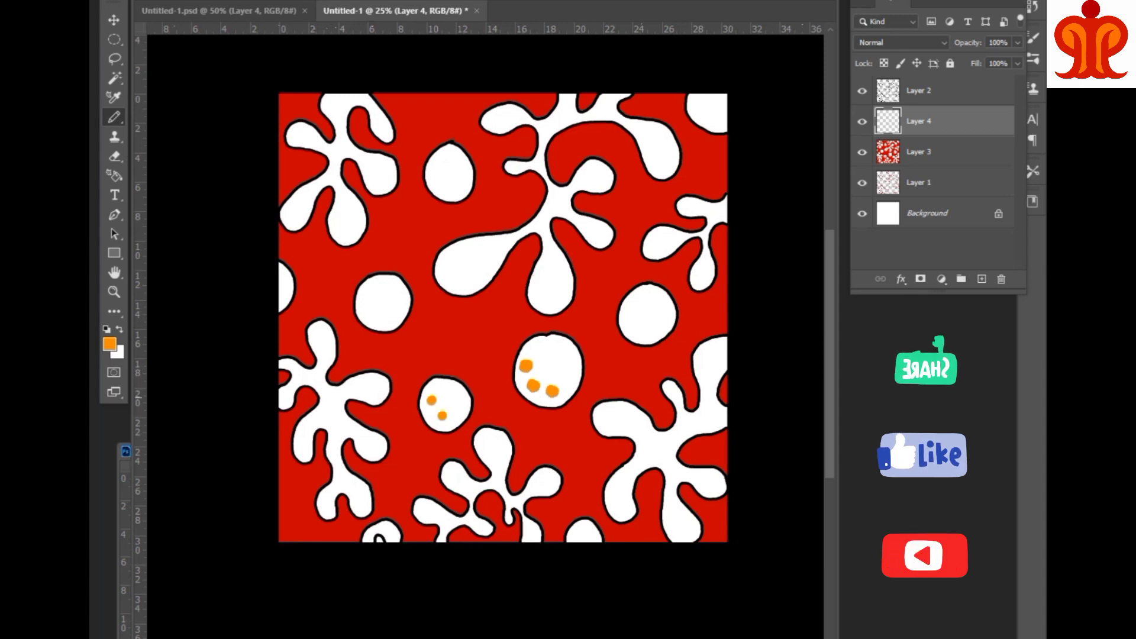
click(378, 289)
click(396, 312)
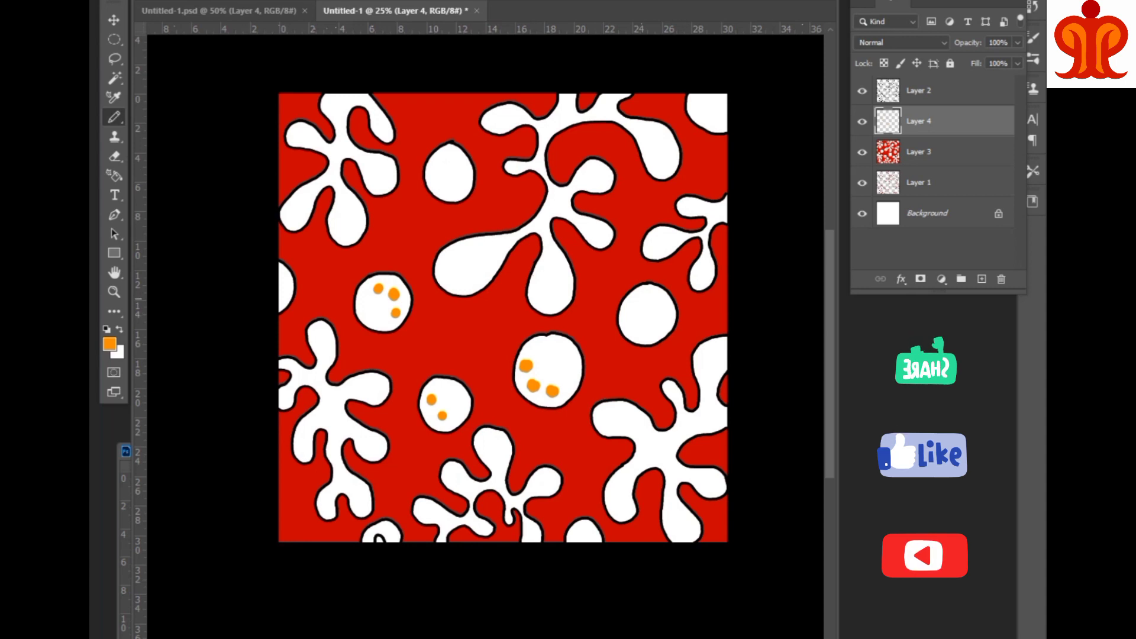
click(646, 329)
click(451, 158)
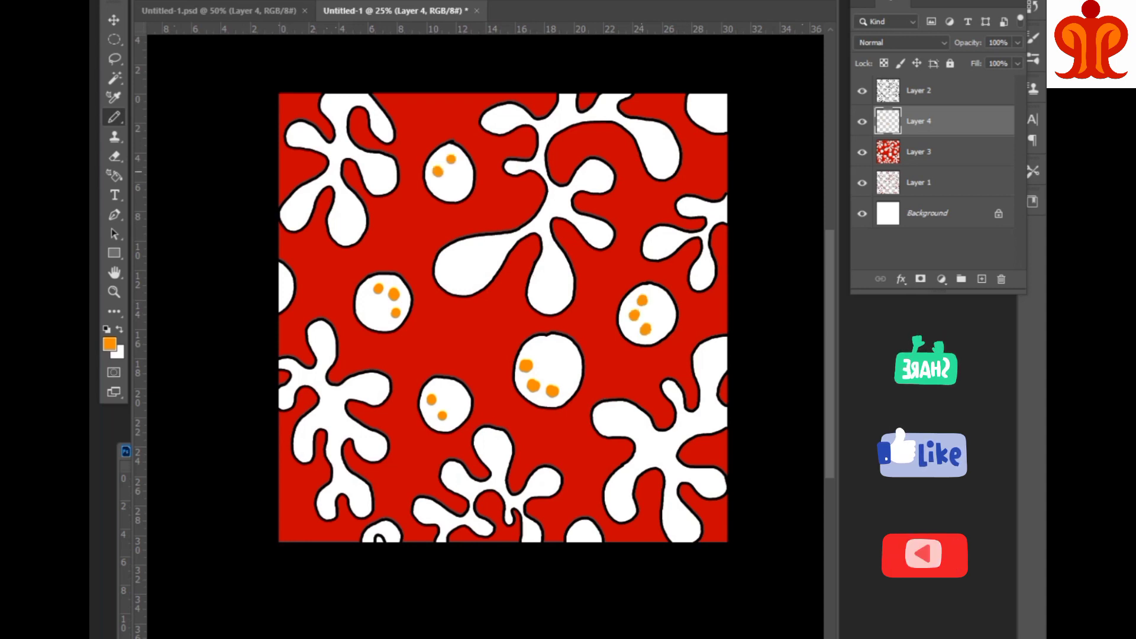
click(697, 102)
click(708, 117)
click(281, 281)
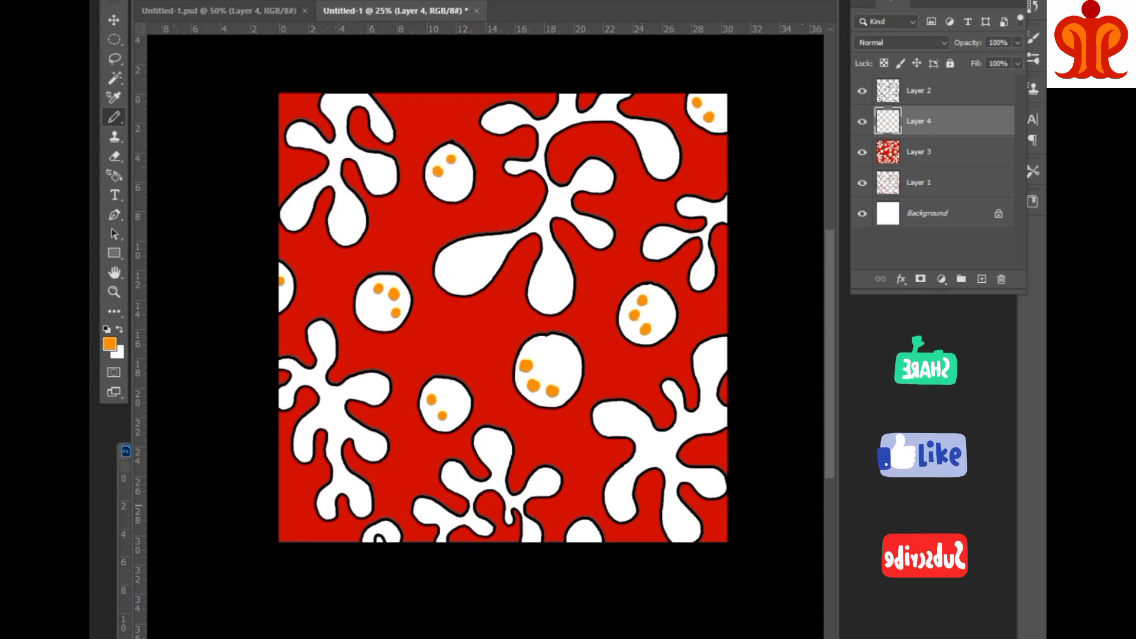
- Sample colour from Layer 3, return to Layer 4, and dot the bottom and lower-right blobs
key(alt+bracketleft)
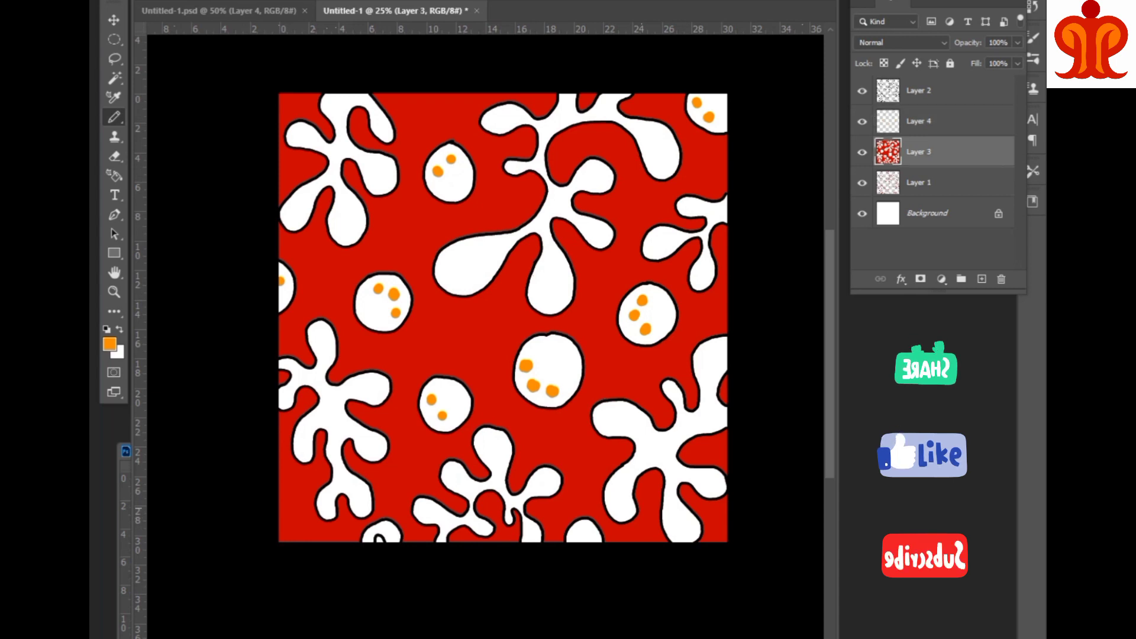
alt+click(326, 536)
key(alt+bracketright)
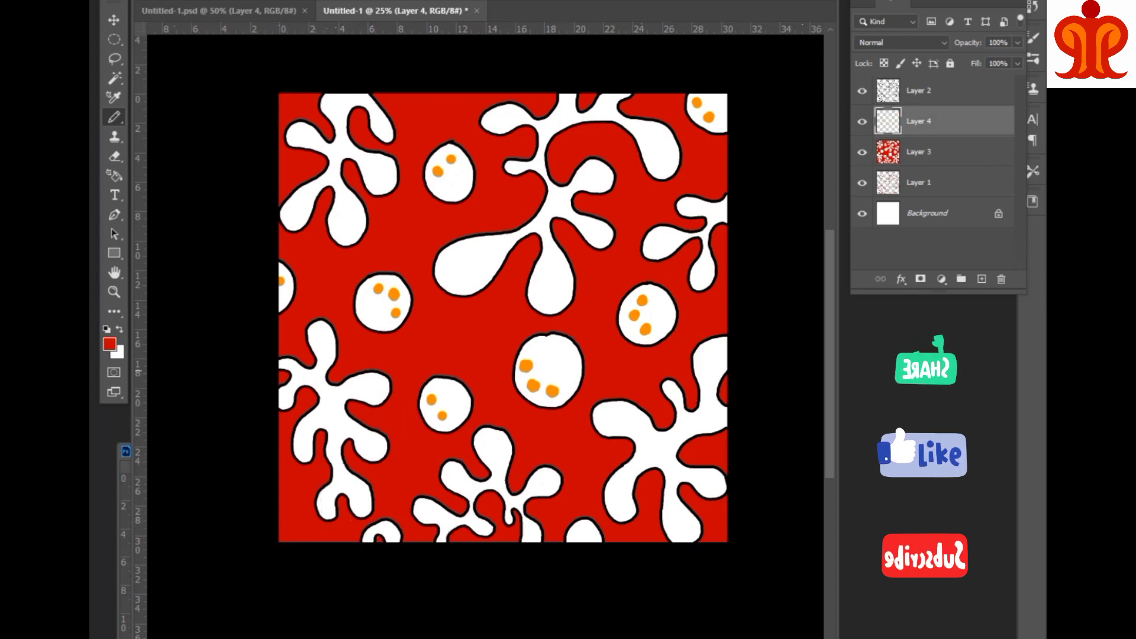
alt+click(526, 365)
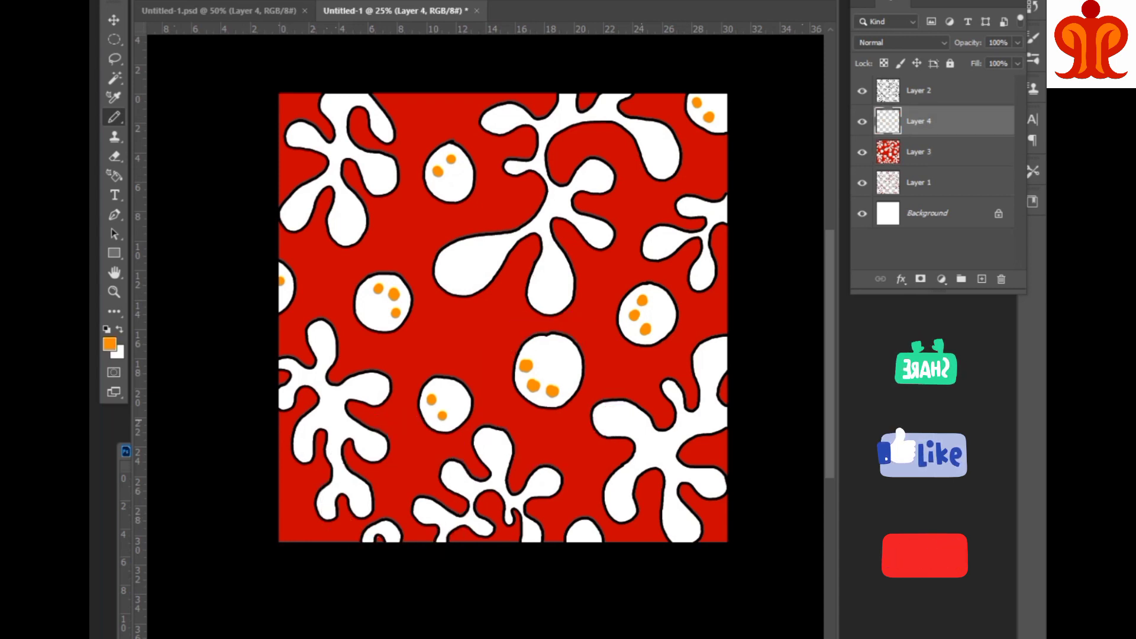
click(578, 535)
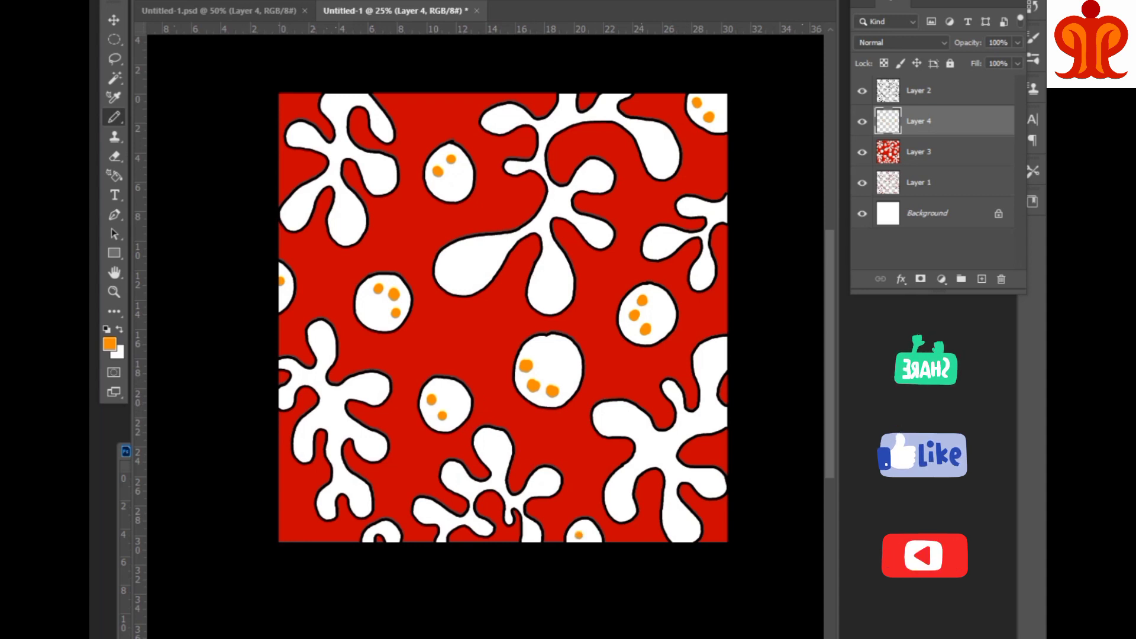
click(604, 411)
- Trace orange lines inside the lower-right, top, central and right blobs' lobes
drag(645, 424, 668, 387)
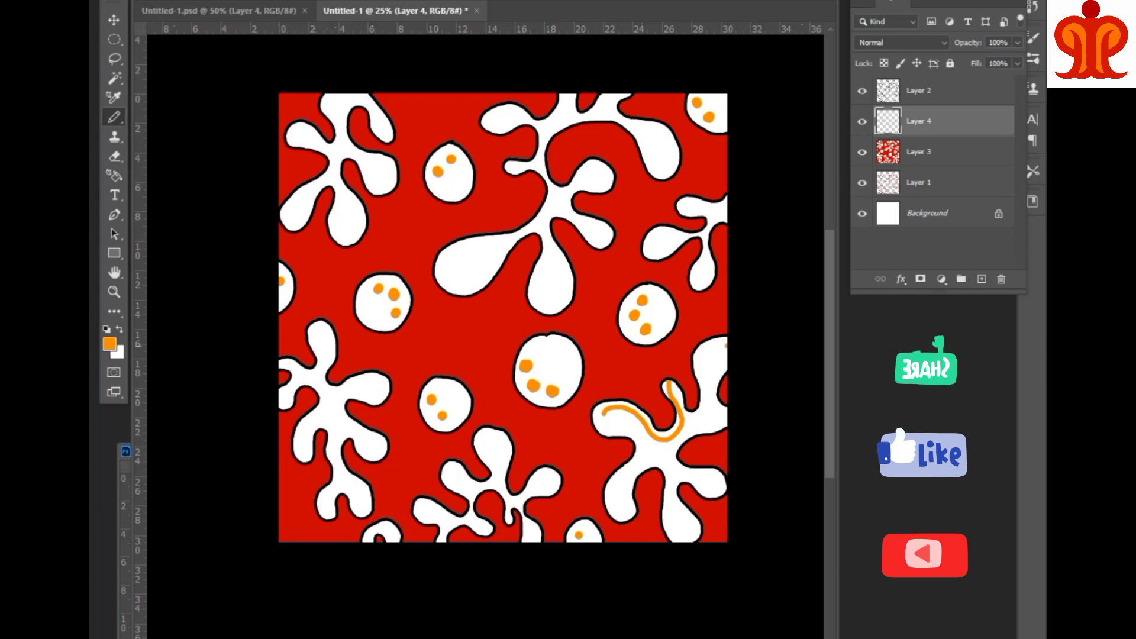
mouse_move(725, 344)
mouse_down()
mouse_move(702, 417)
mouse_move(669, 448)
mouse_move(715, 489)
mouse_move(683, 476)
mouse_move(684, 514)
mouse_move(668, 470)
mouse_move(627, 473)
mouse_move(616, 511)
mouse_move(645, 459)
mouse_move(600, 414)
mouse_up()
mouse_move(609, 94)
mouse_down()
mouse_move(675, 148)
mouse_move(587, 115)
mouse_move(567, 95)
mouse_move(518, 115)
mouse_move(522, 169)
mouse_move(552, 207)
mouse_move(456, 269)
mouse_move(515, 243)
mouse_move(565, 284)
mouse_move(577, 213)
mouse_move(598, 204)
mouse_up()
mouse_move(725, 204)
mouse_down()
mouse_move(689, 210)
mouse_move(651, 251)
mouse_up()
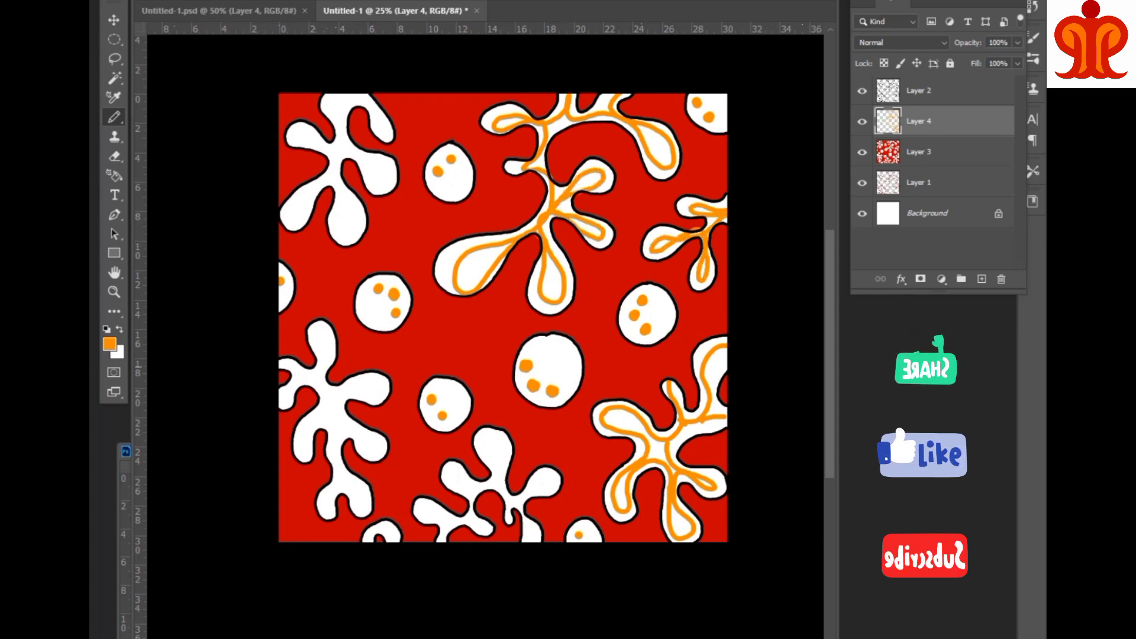
- Trace orange lines inside the bottom-left, top-left and bottom-centre blobs
mouse_move(283, 405)
mouse_down()
mouse_move(317, 363)
mouse_move(373, 391)
mouse_move(313, 423)
mouse_move(334, 419)
mouse_move(329, 497)
mouse_move(360, 494)
mouse_up()
mouse_move(342, 123)
mouse_down()
mouse_move(331, 94)
mouse_move(319, 155)
mouse_move(289, 132)
mouse_move(295, 219)
mouse_up()
mouse_move(335, 178)
mouse_down()
mouse_move(352, 219)
mouse_move(338, 156)
mouse_move(388, 172)
mouse_up()
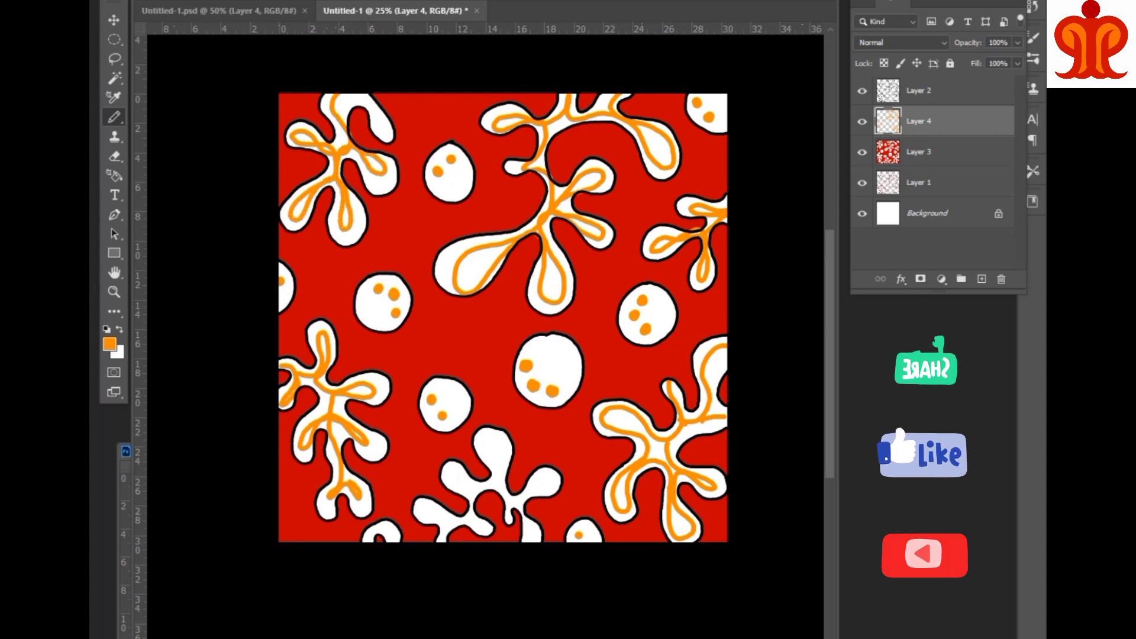
mouse_move(501, 455)
mouse_down()
mouse_move(486, 473)
mouse_move(452, 477)
mouse_move(437, 521)
mouse_move(473, 516)
mouse_up()
mouse_move(473, 500)
mouse_down()
mouse_move(472, 521)
mouse_move(554, 476)
mouse_up()
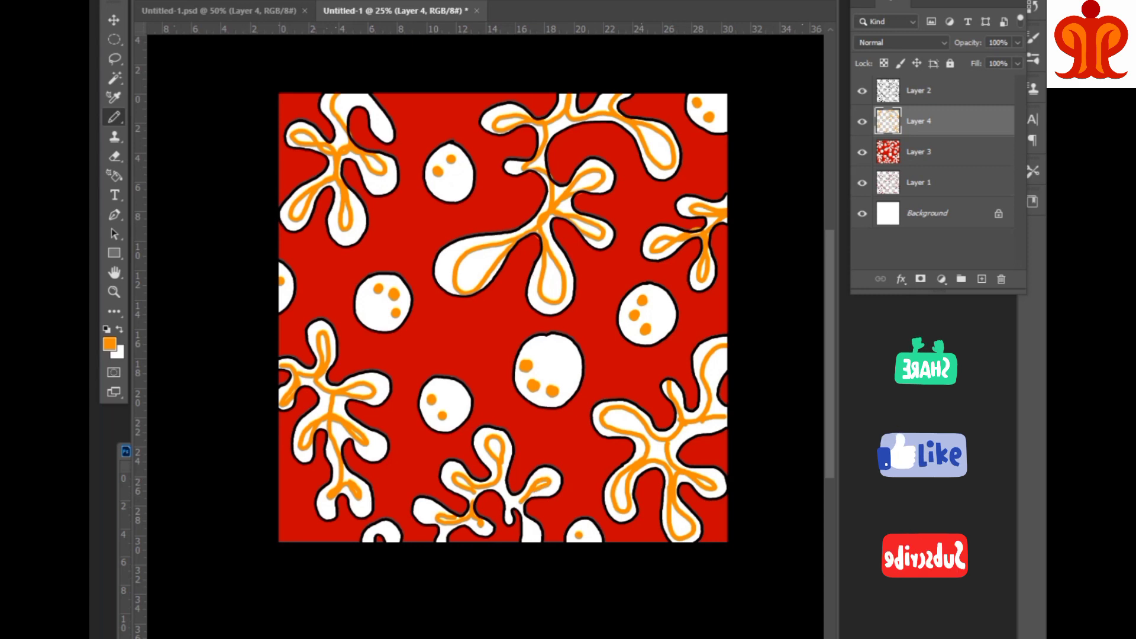
- Add Layer 5 above Layer 3 and draw a black stroke curving up to the large circle
key(alt+bracketleft)
click(981, 279)
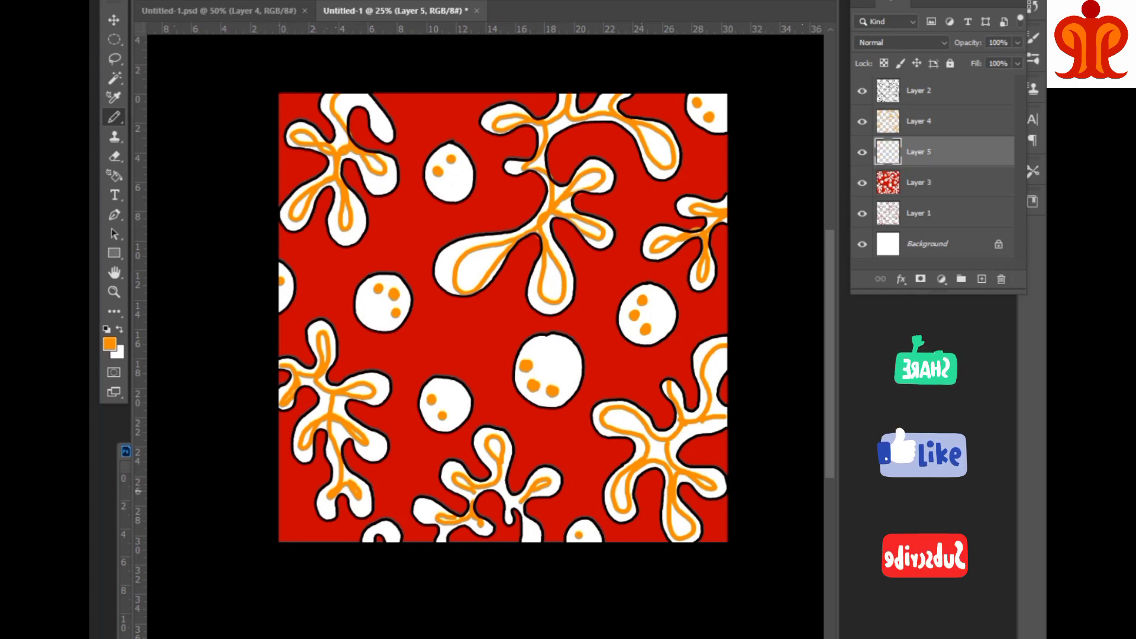
alt+click(567, 397)
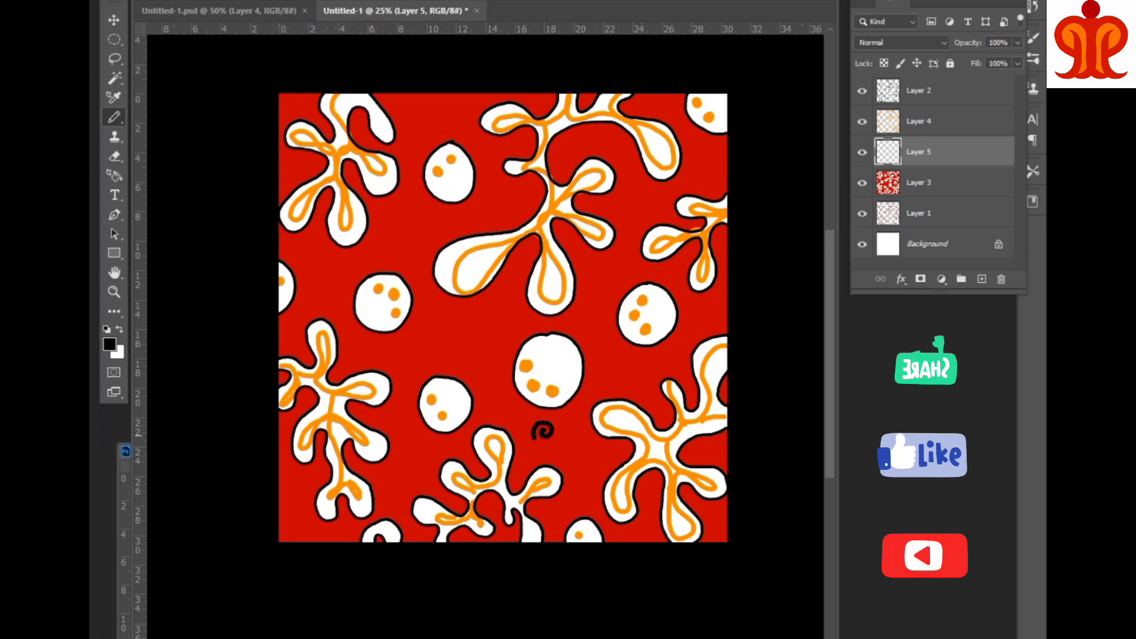
mouse_move(539, 434)
mouse_down()
mouse_move(535, 409)
mouse_move(594, 438)
mouse_move(609, 474)
mouse_move(548, 539)
mouse_move(617, 521)
mouse_move(642, 533)
mouse_move(654, 489)
mouse_move(655, 536)
mouse_move(721, 512)
mouse_move(686, 494)
mouse_move(719, 450)
mouse_move(693, 452)
mouse_up()
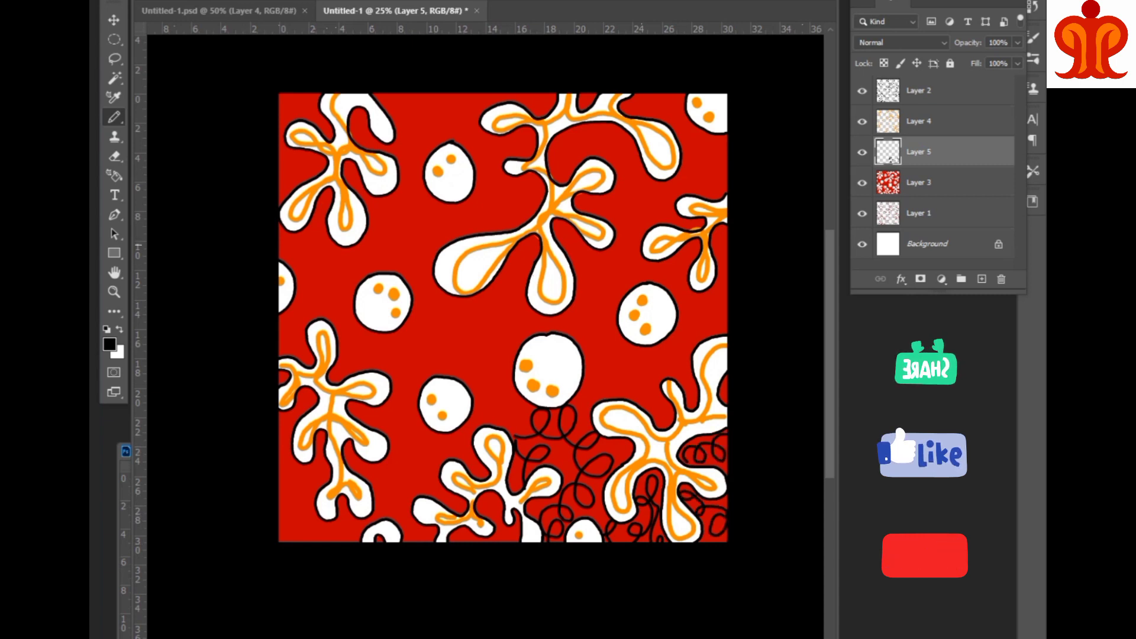
- Scribble black looping trails down the right edge, across the middle and near the top
drag(726, 230, 717, 245)
mouse_move(717, 308)
mouse_down()
mouse_move(680, 355)
mouse_move(674, 378)
mouse_move(689, 407)
mouse_up()
mouse_move(584, 364)
mouse_down()
mouse_move(617, 328)
mouse_move(666, 424)
mouse_up()
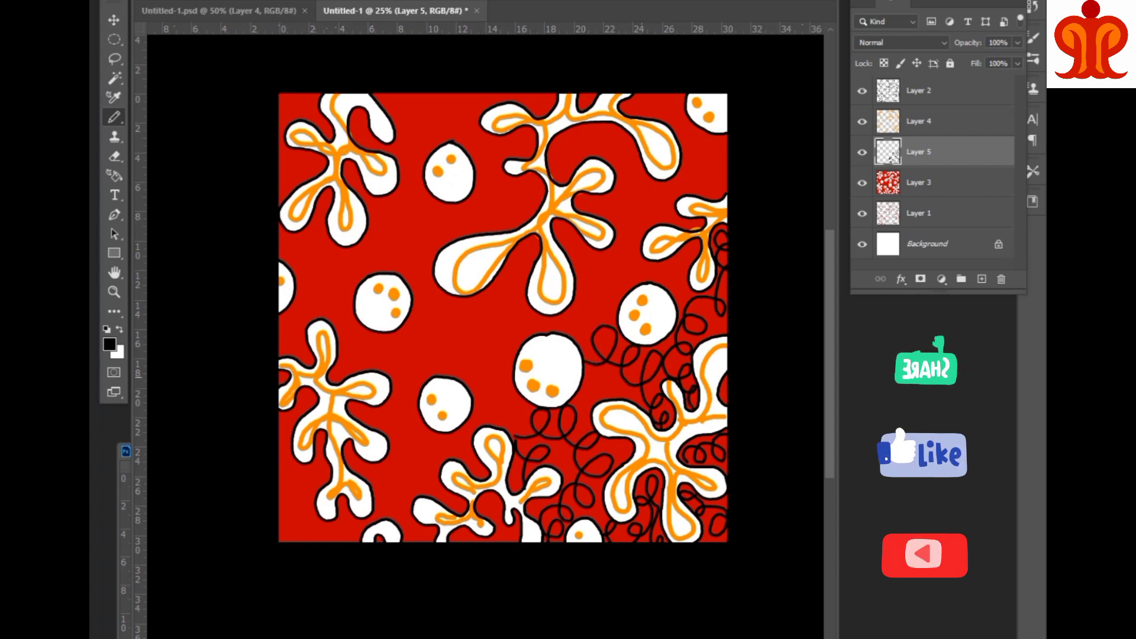
drag(614, 371, 601, 398)
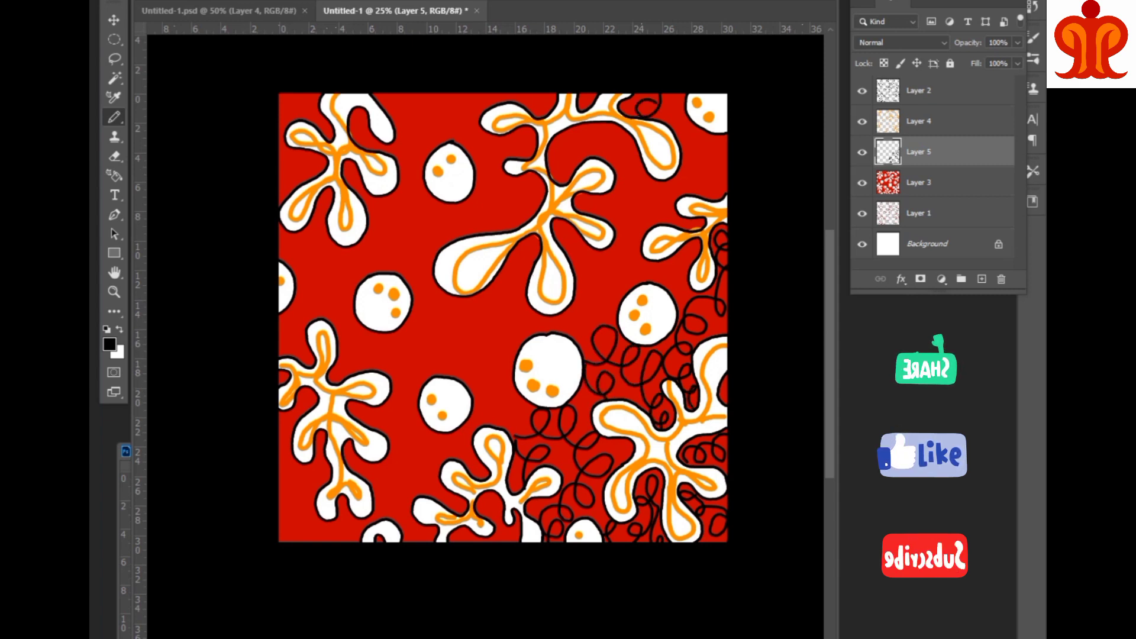
mouse_move(664, 113)
mouse_down()
mouse_move(690, 104)
mouse_move(699, 160)
mouse_move(719, 192)
mouse_move(625, 216)
mouse_move(657, 228)
mouse_move(678, 219)
mouse_up()
mouse_move(595, 133)
mouse_down()
mouse_move(556, 154)
mouse_move(615, 163)
mouse_move(627, 195)
mouse_up()
drag(613, 275, 692, 249)
drag(574, 240, 594, 326)
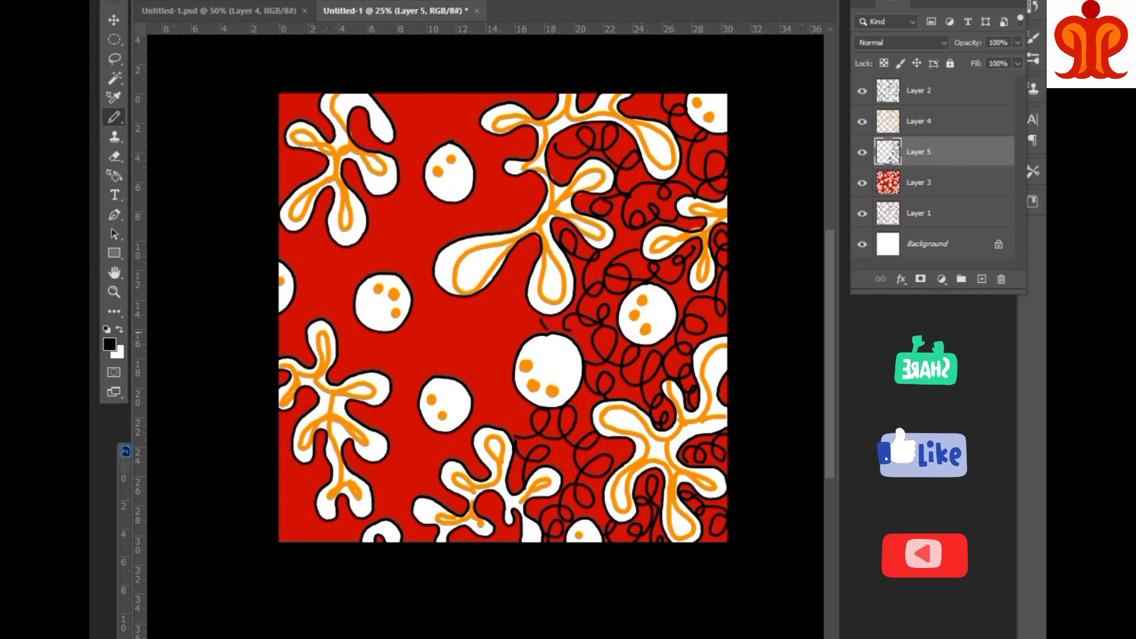
- Sample the inner-line orange and lighten it in the Color Picker
alt+click(561, 298)
click(109, 344)
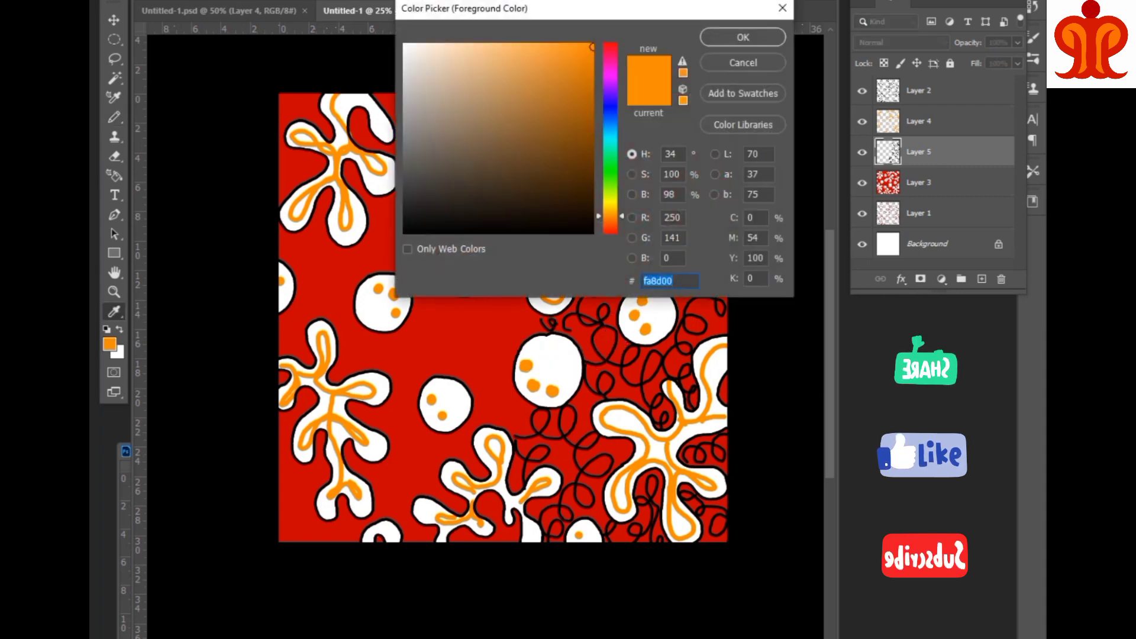
click(536, 47)
click(743, 38)
- Hide Layer 5, create Layer 6, and Magic Wand-select the red background
click(862, 152)
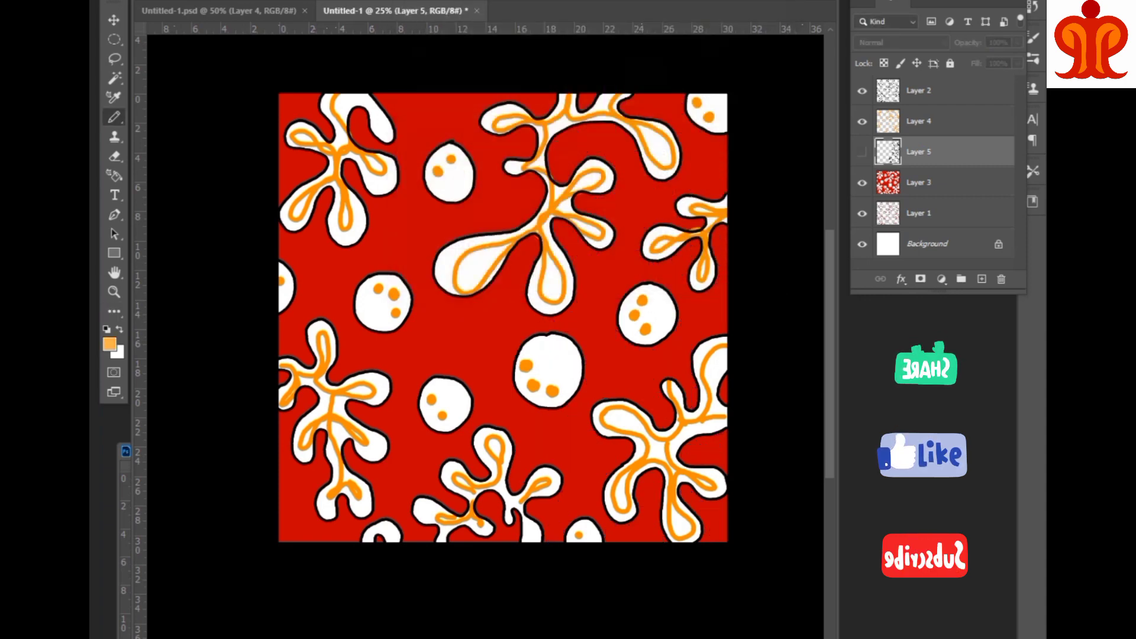
ctrl+click(981, 278)
key(w)
key(ctrl+a)
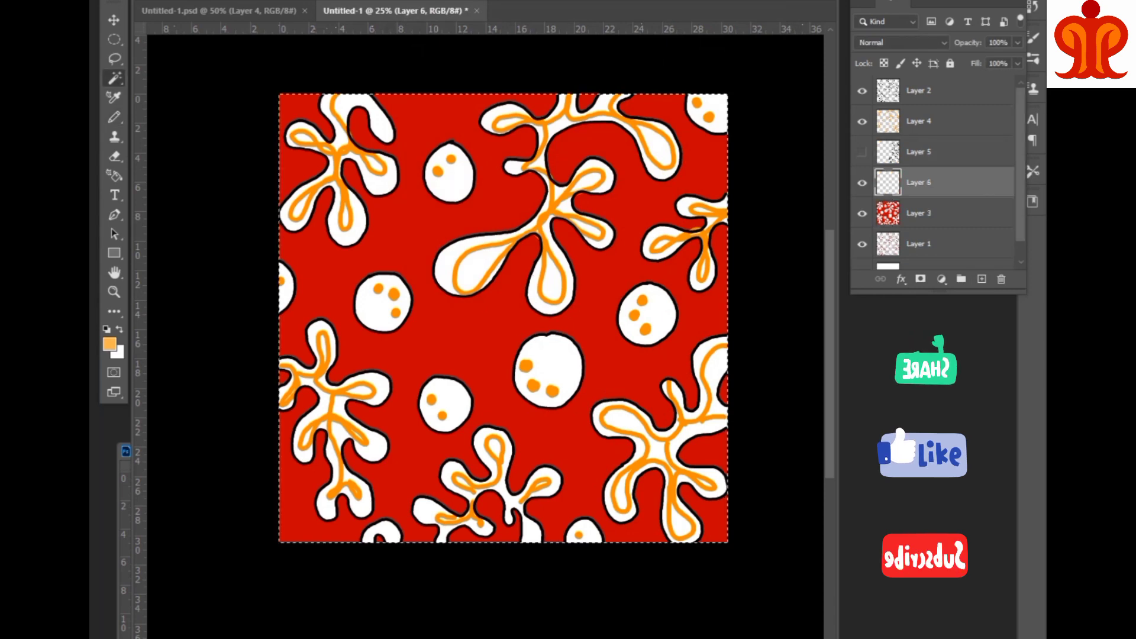
click(485, 331)
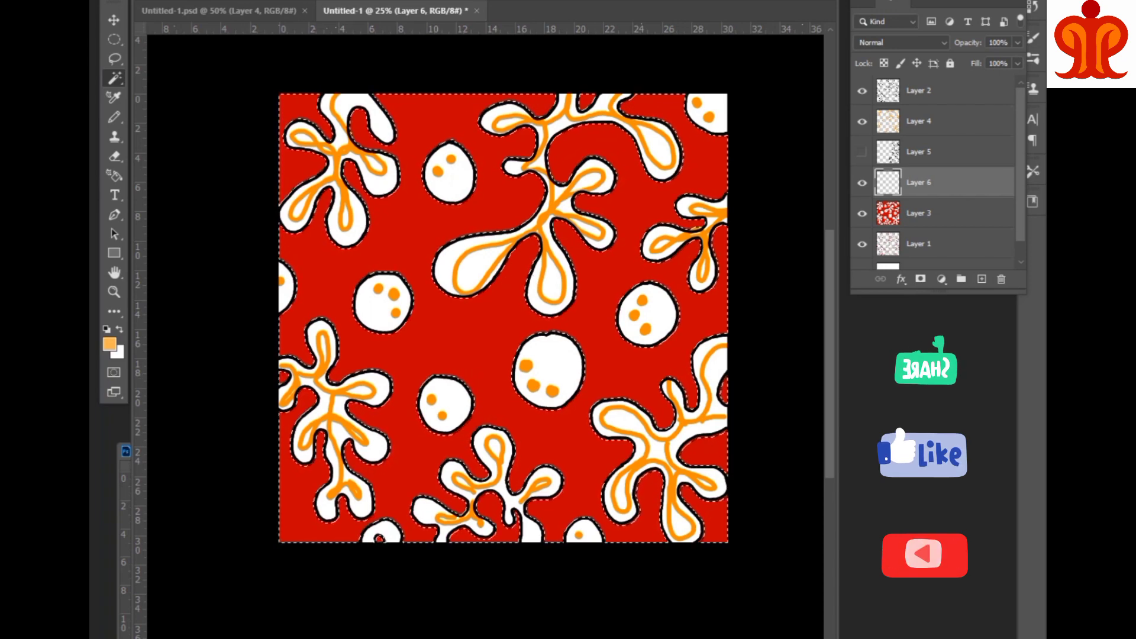
right_click(114, 116)
- Brush orange speckles over the red background on Layer 6, then add Layer 7 with white paint
click(153, 115)
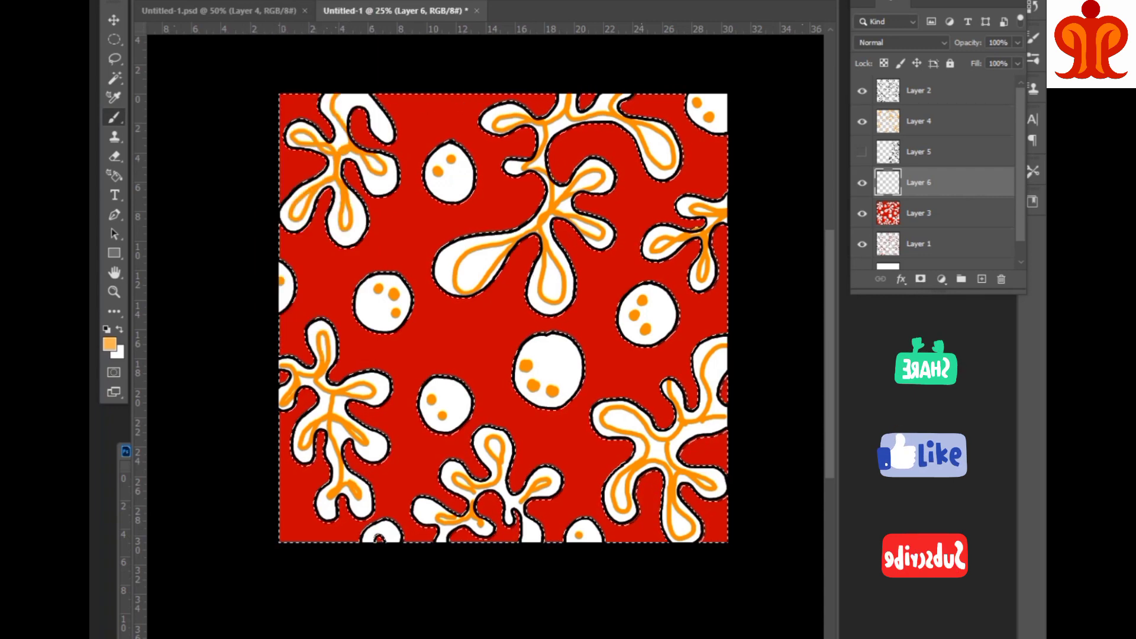
mouse_move(557, 154)
mouse_down()
mouse_move(537, 266)
mouse_move(393, 304)
mouse_move(266, 152)
mouse_move(307, 444)
mouse_move(444, 406)
mouse_move(647, 317)
mouse_move(647, 456)
mouse_move(686, 213)
mouse_move(686, 279)
mouse_up()
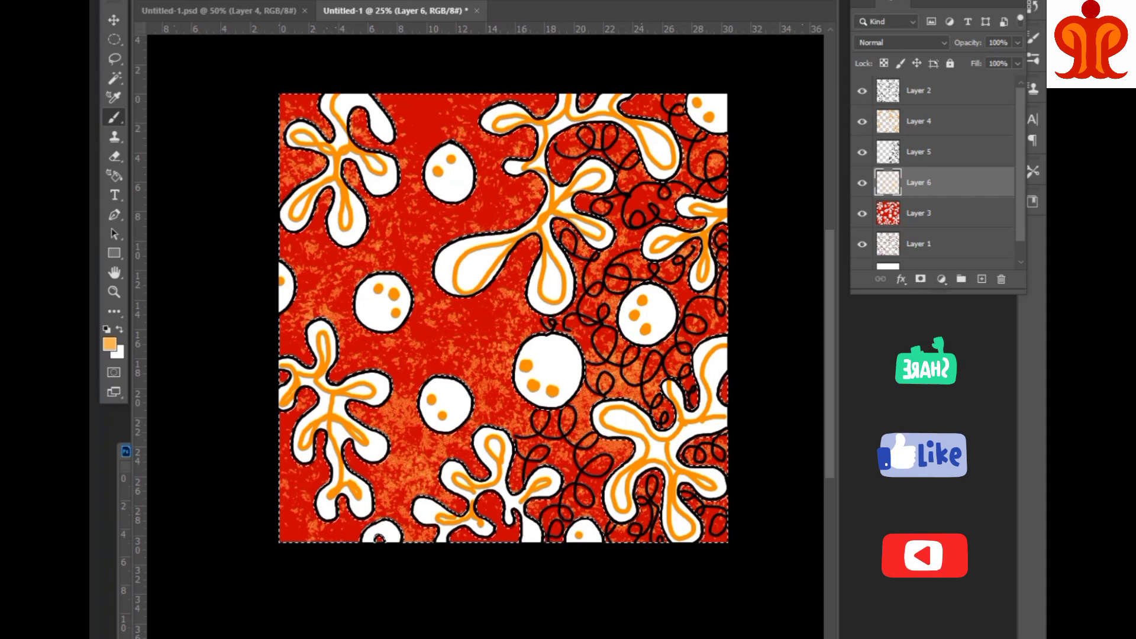
click(981, 278)
key(x)
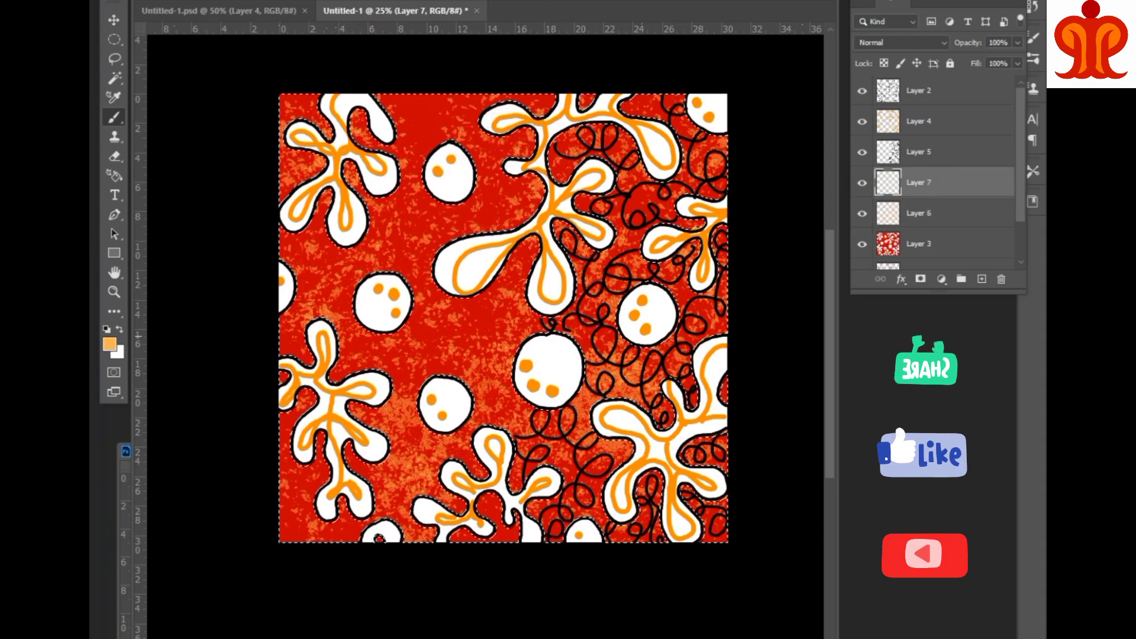
- Brush pale white speckles across the red areas, hide Layer 5, and create Layer 8
mouse_move(456, 246)
mouse_down()
mouse_move(314, 171)
mouse_move(520, 165)
mouse_up()
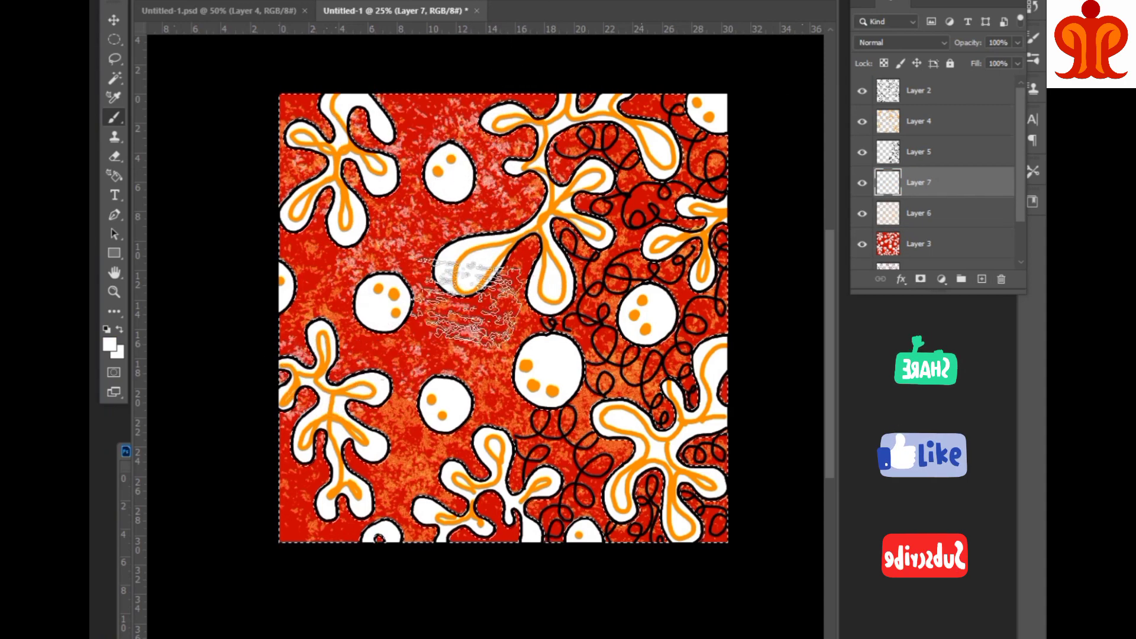
drag(246, 279, 657, 468)
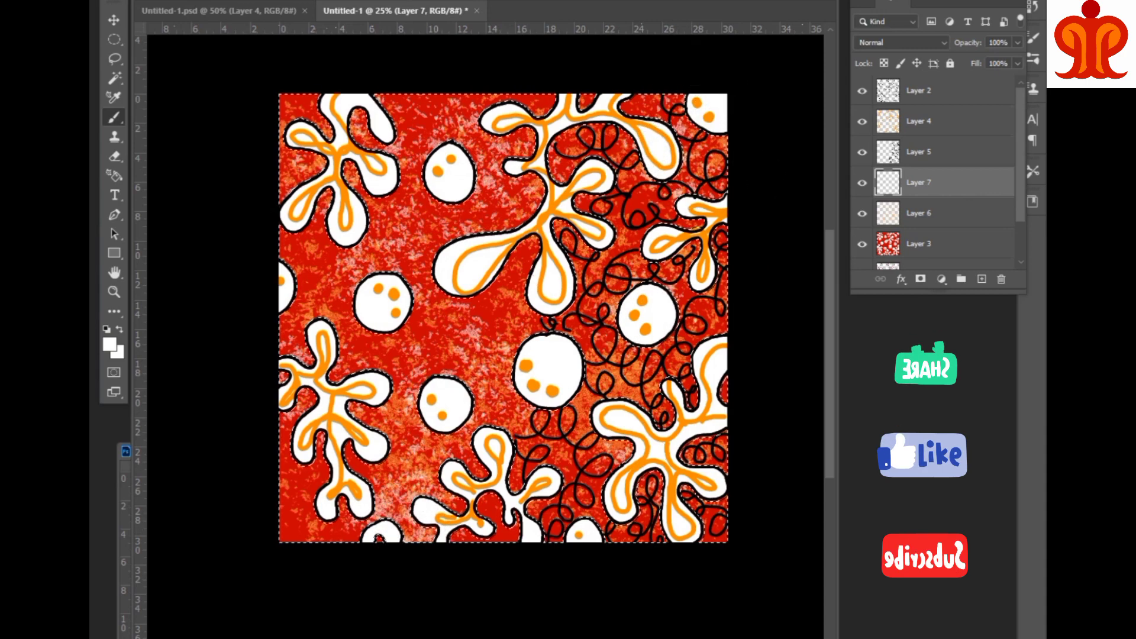
click(862, 152)
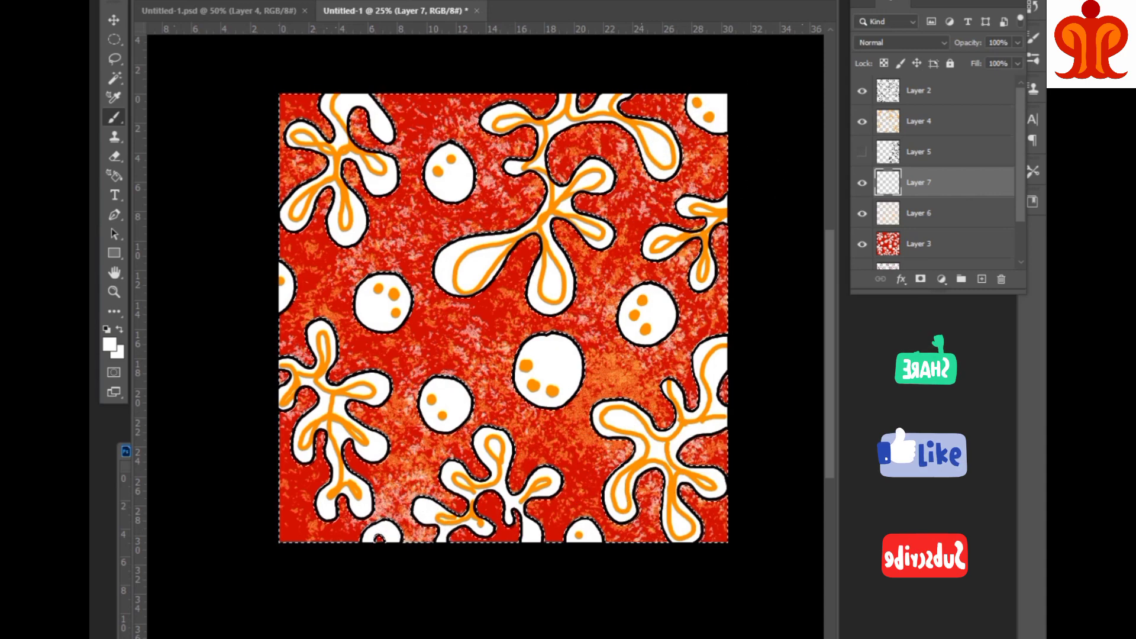
click(981, 279)
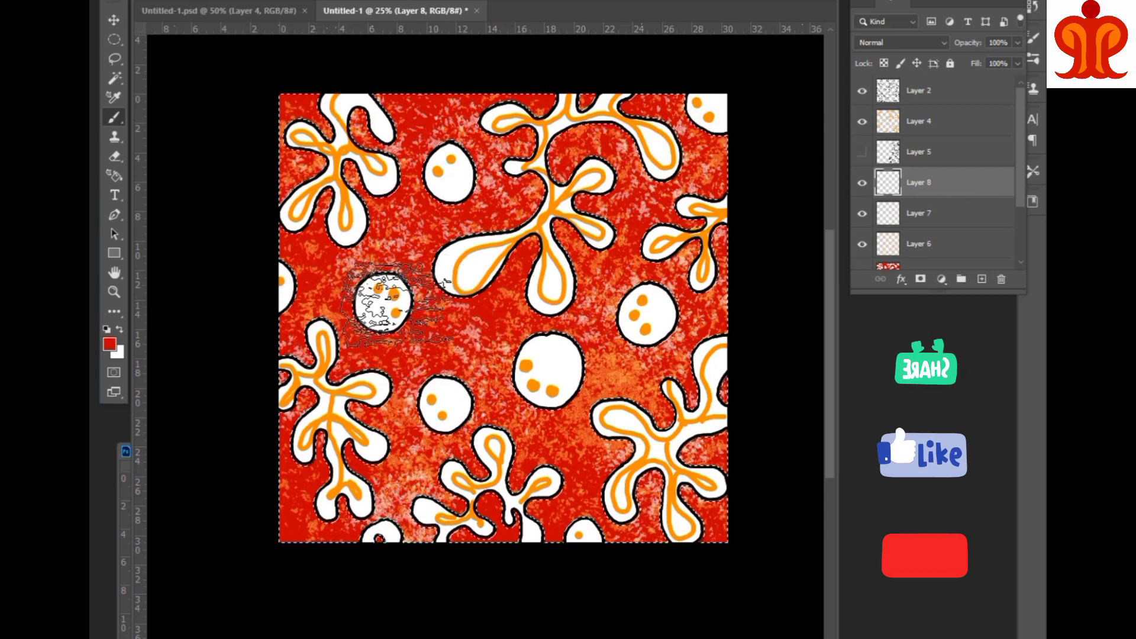
- Set the foreground colour to dark red and choose the Chunky Charcoal brush
click(109, 344)
click(740, 36)
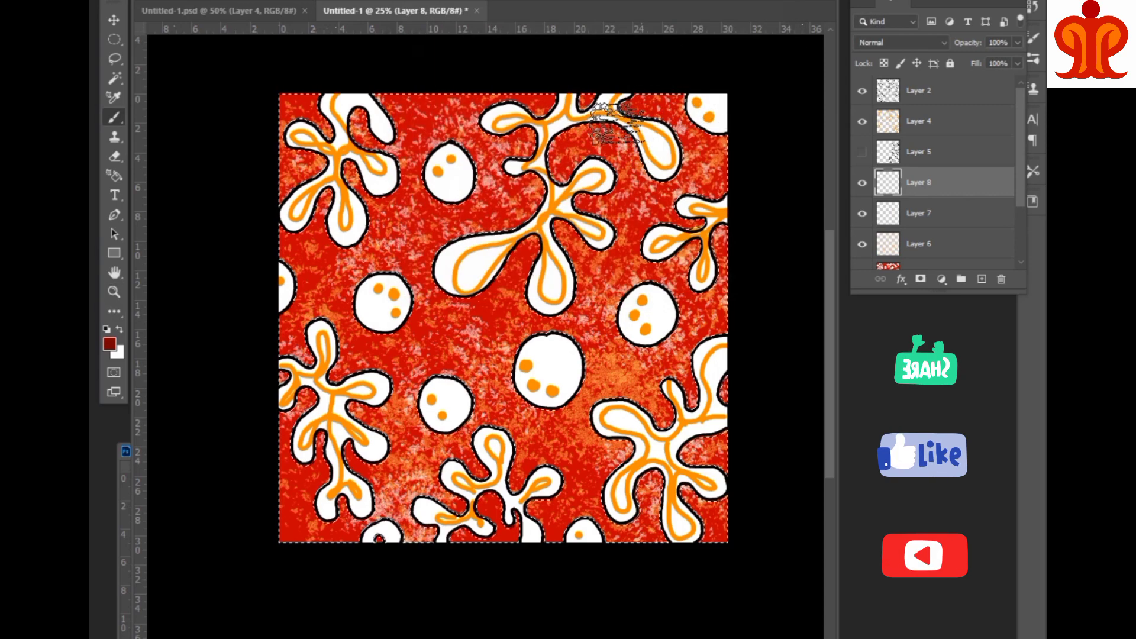
click(122, 1)
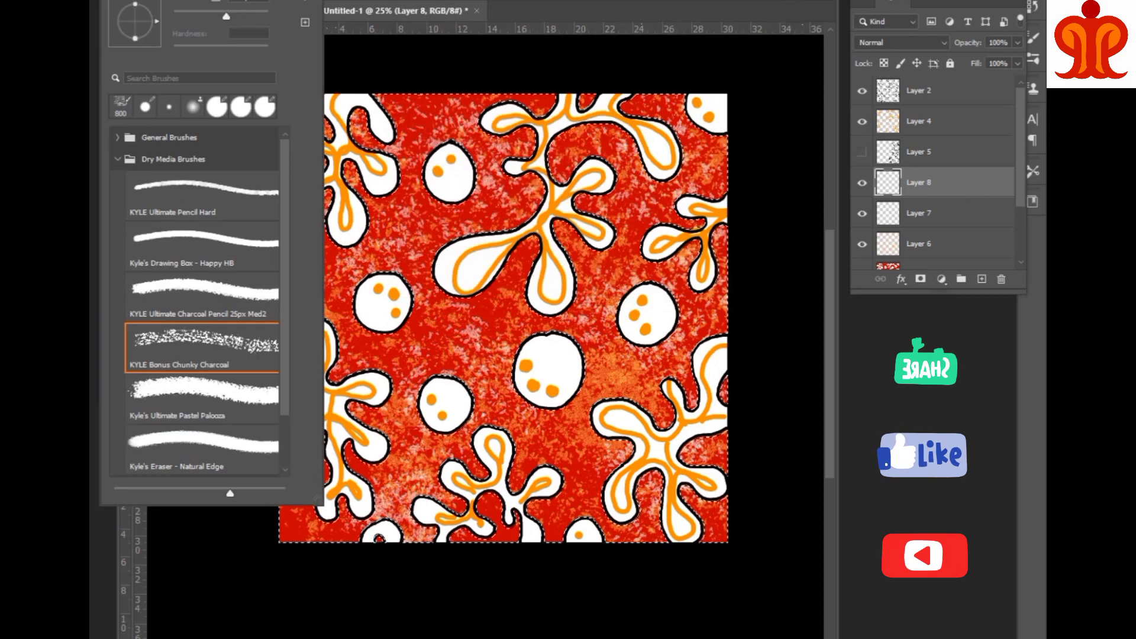
double_click(201, 189)
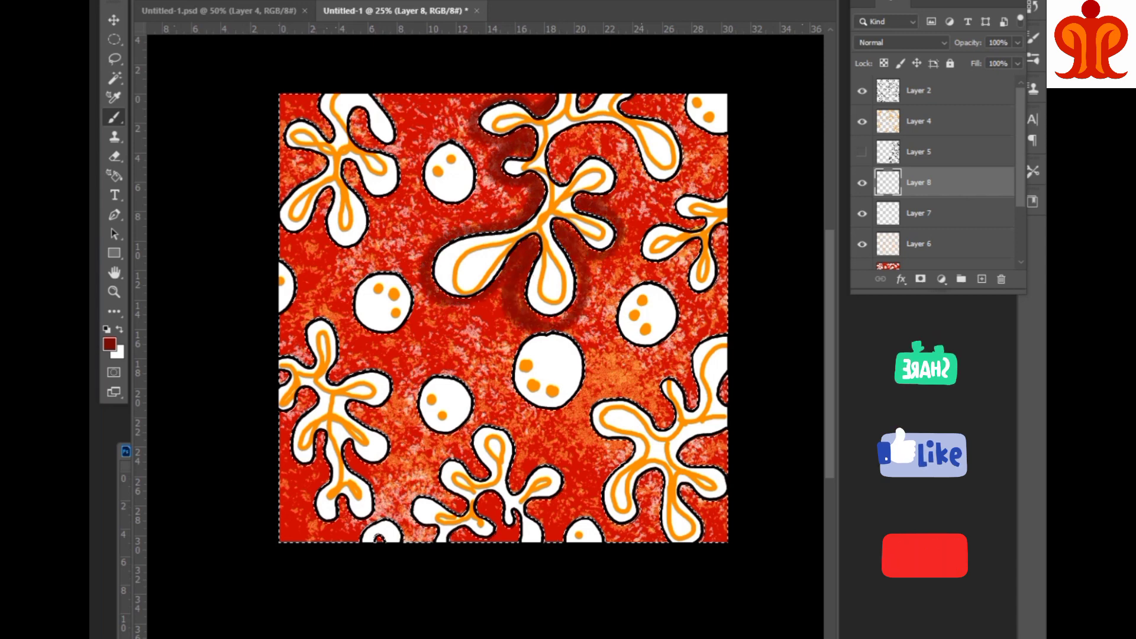
- Paint dark red shadows around the central, right-side and lower-right blobs and right circle
drag(551, 165, 680, 107)
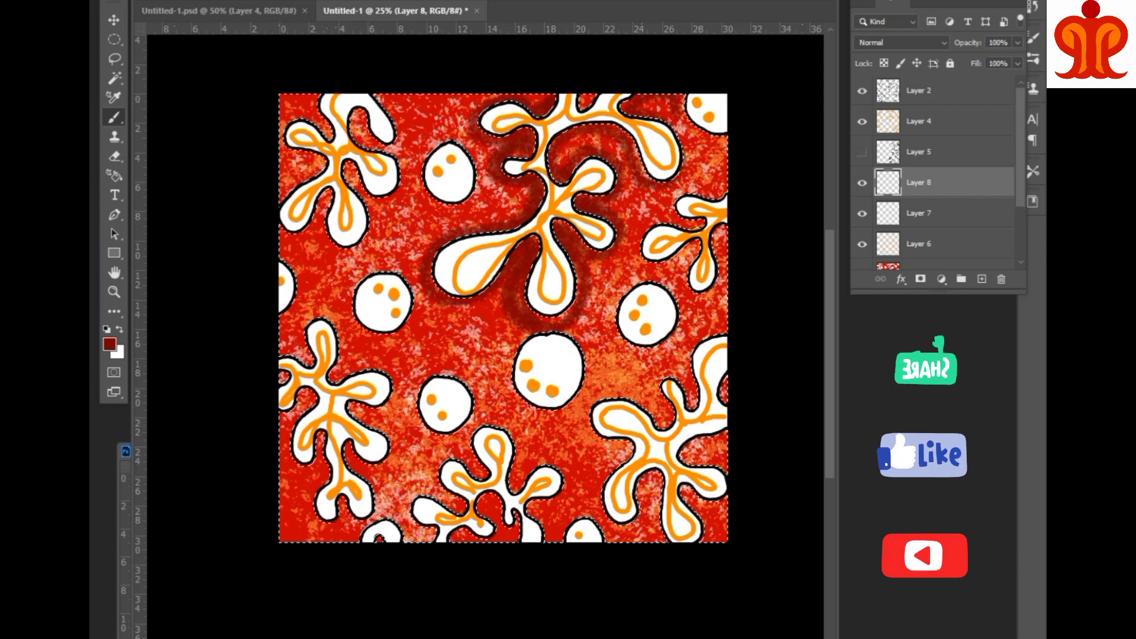
mouse_move(704, 145)
mouse_down()
mouse_move(693, 106)
mouse_move(716, 189)
mouse_move(675, 225)
mouse_move(680, 269)
mouse_move(722, 298)
mouse_up()
mouse_move(719, 231)
mouse_down()
mouse_move(680, 409)
mouse_move(588, 458)
mouse_move(633, 456)
mouse_up()
mouse_move(597, 273)
mouse_down()
mouse_move(681, 349)
mouse_move(627, 355)
mouse_up()
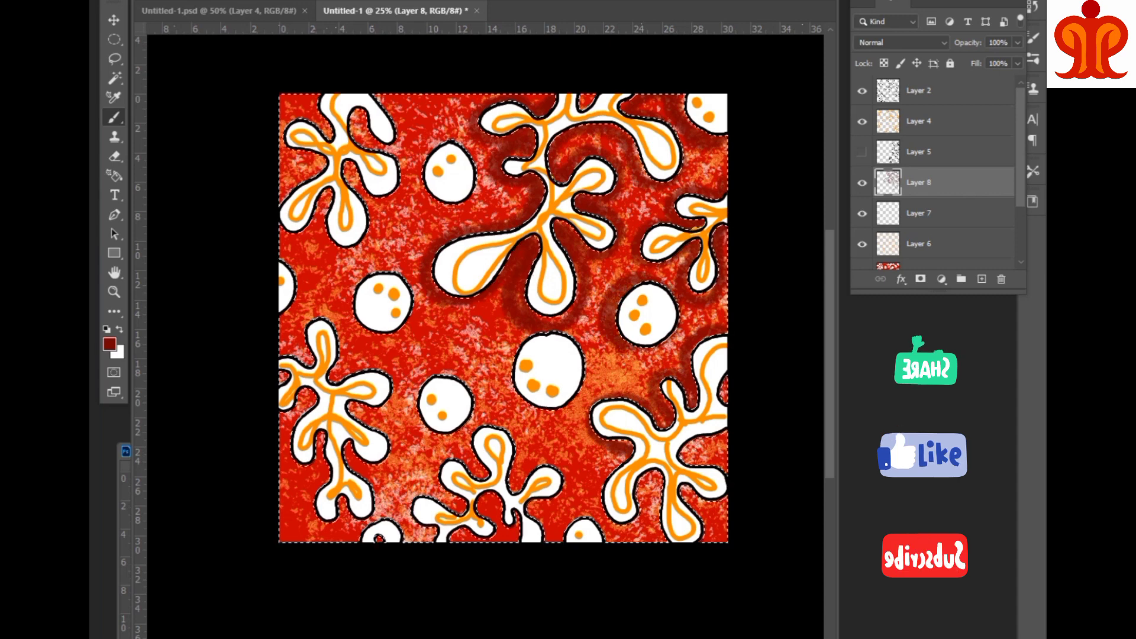
mouse_move(719, 432)
mouse_down()
mouse_move(696, 541)
mouse_move(615, 479)
mouse_up()
drag(609, 520, 618, 443)
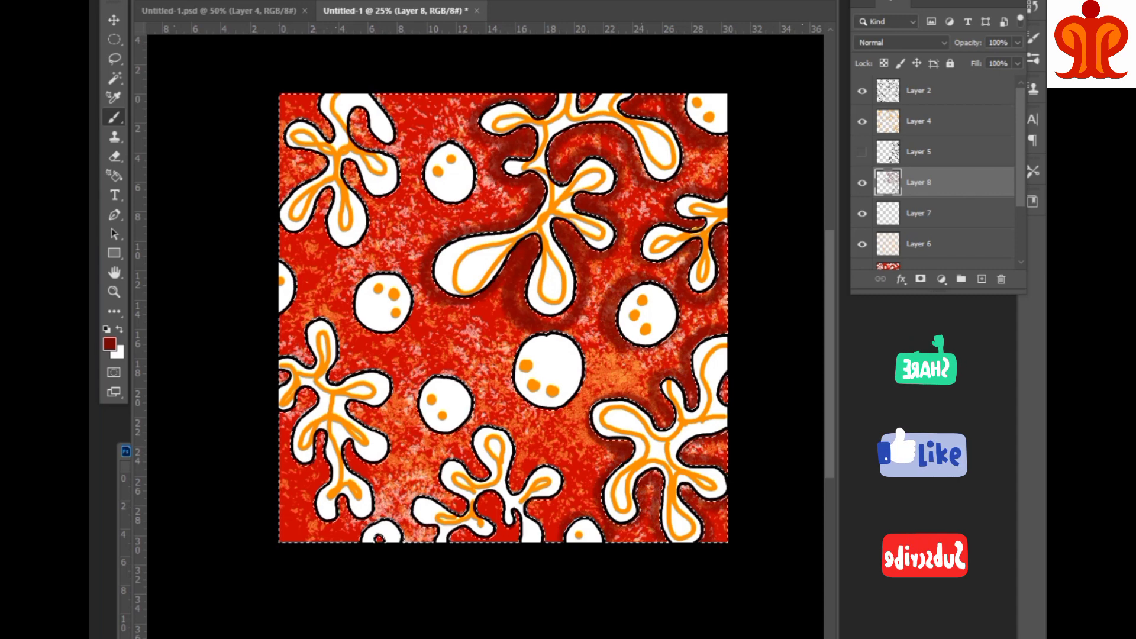
- Ring the central circle with shadow and shade the lower-centre and top-left blobs
drag(583, 331, 592, 414)
drag(518, 334, 511, 417)
drag(523, 414, 589, 423)
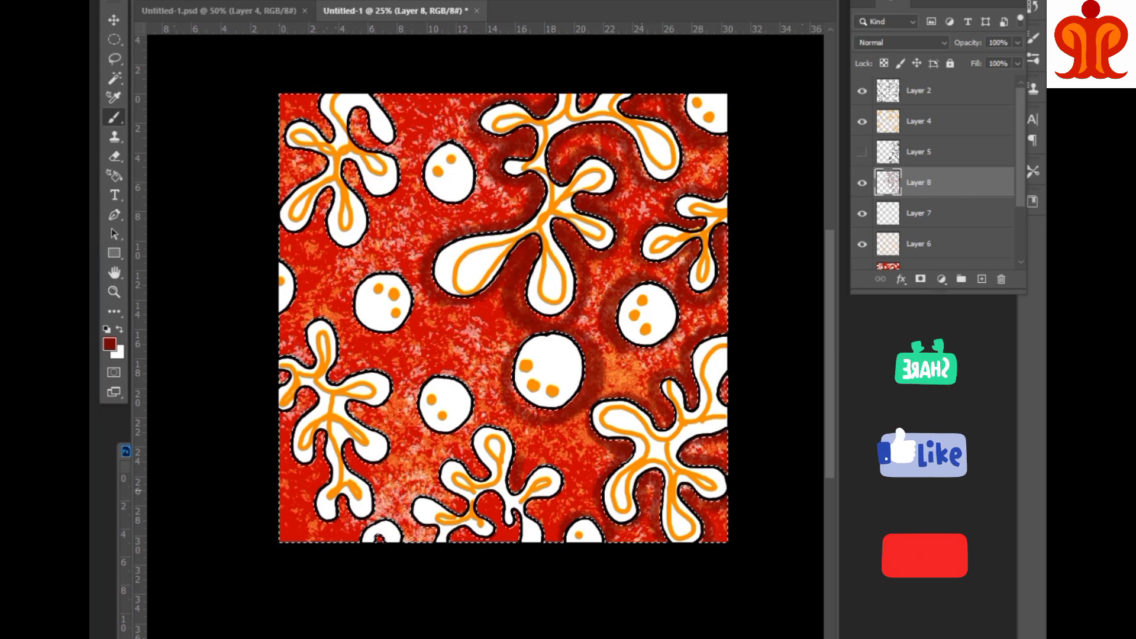
mouse_move(550, 539)
mouse_down()
mouse_move(530, 503)
mouse_move(500, 509)
mouse_move(417, 482)
mouse_up()
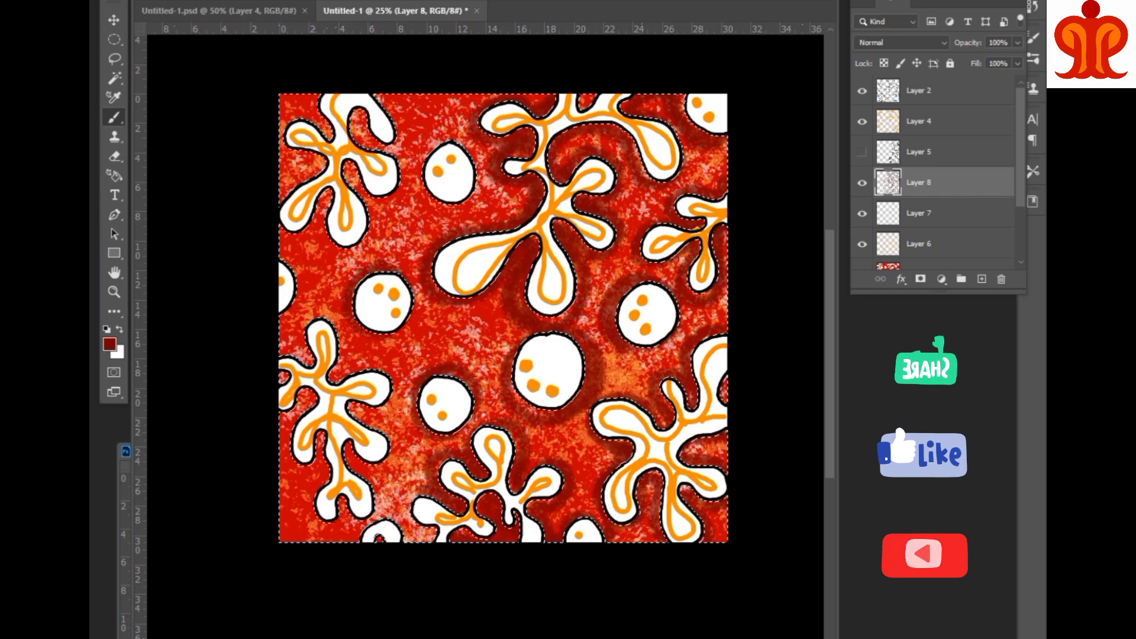
mouse_move(462, 136)
mouse_down()
mouse_move(429, 135)
mouse_move(402, 116)
mouse_up()
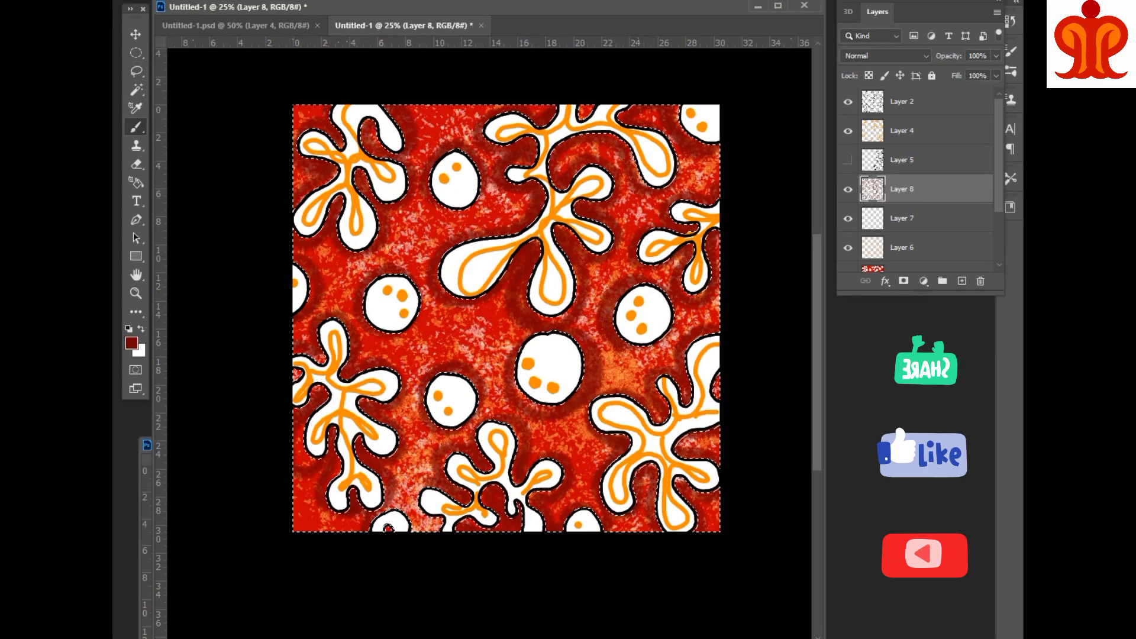
- Select all the white blob shapes by colour
key(w)
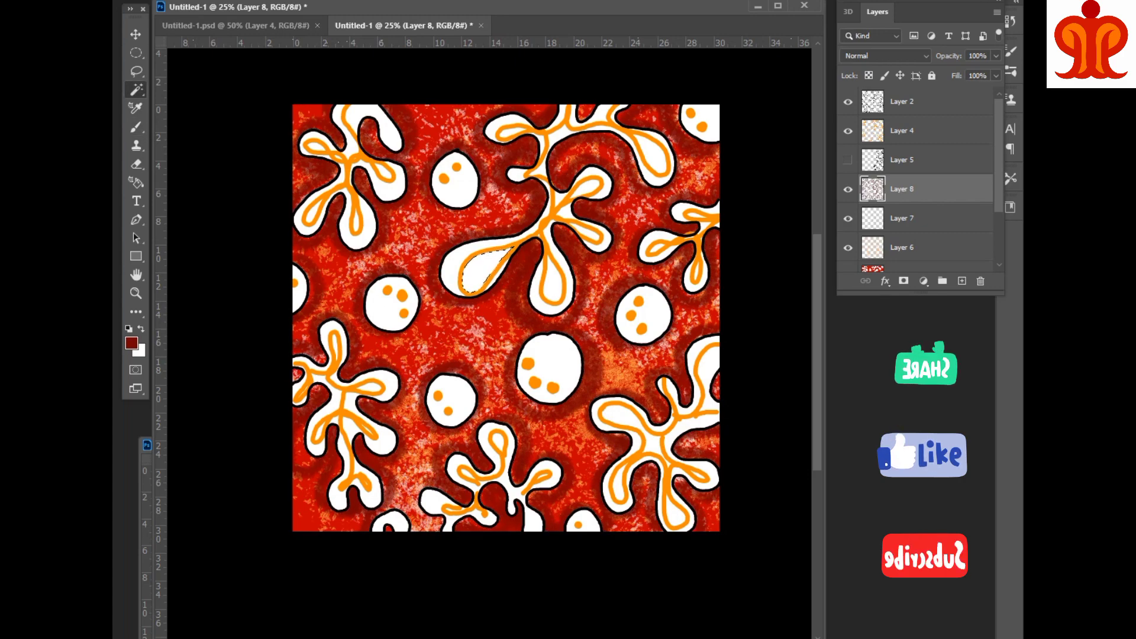
click(471, 269)
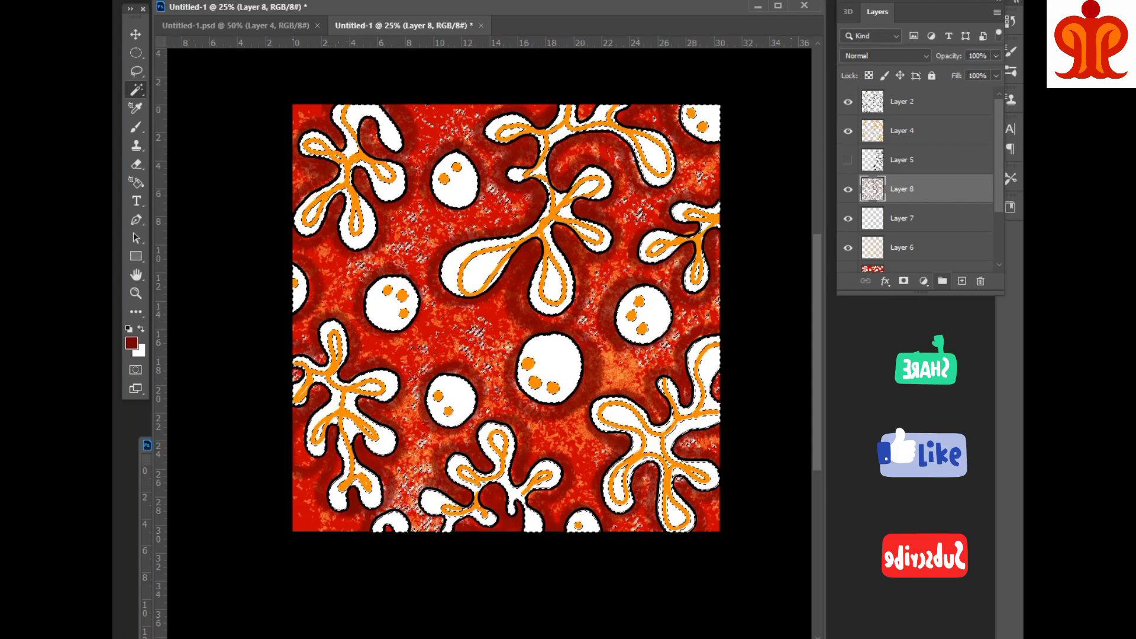
key(b)
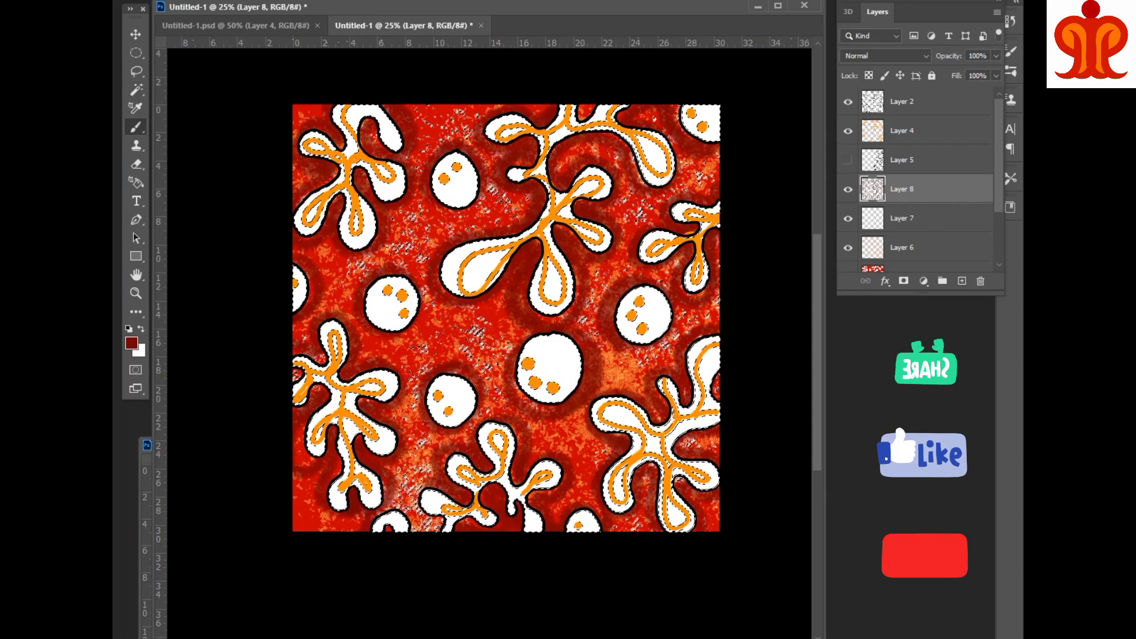
- Sample a beige, darken it slightly, shade the selected blobs softly, then deselect
key(i)
click(549, 278)
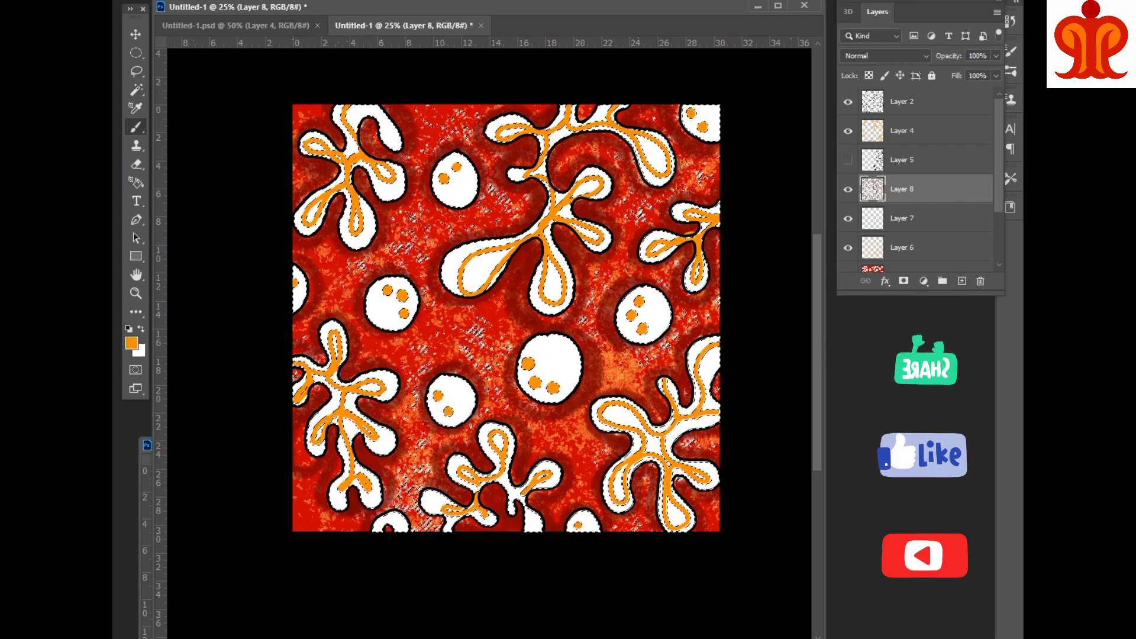
click(131, 343)
key(Return)
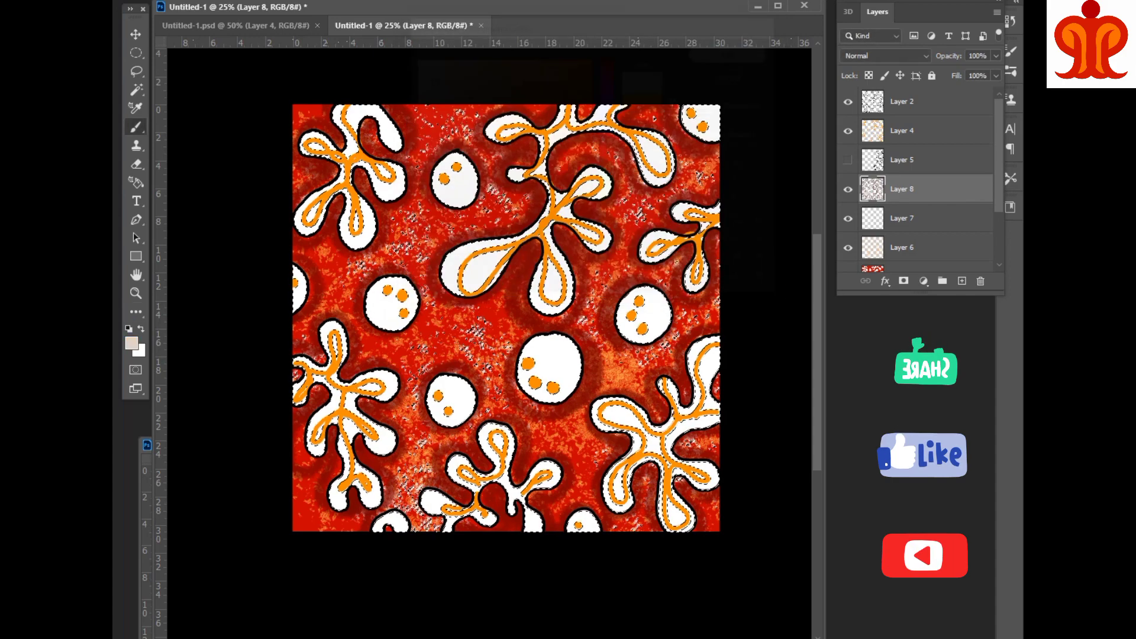
key(b)
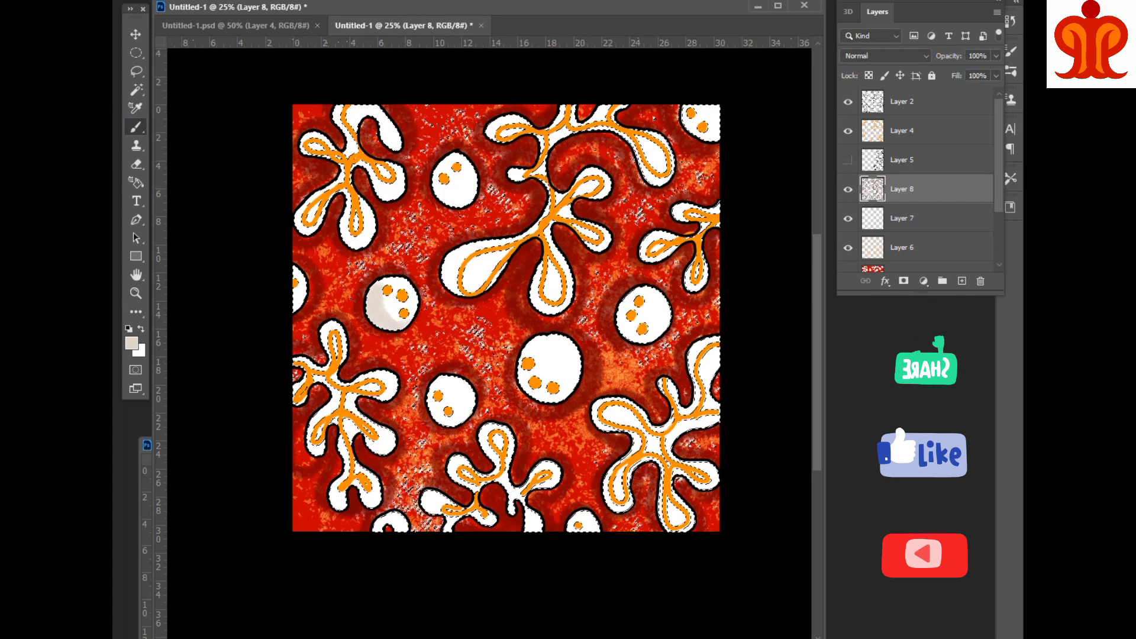
click(131, 343)
click(436, 112)
click(733, 48)
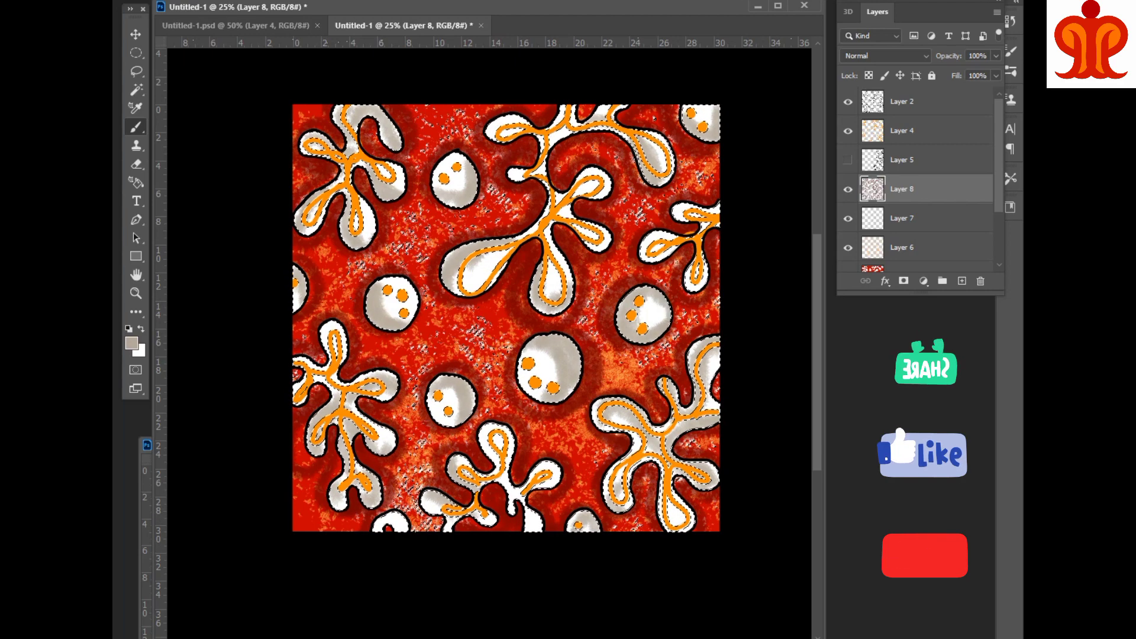
key(ctrl+d)
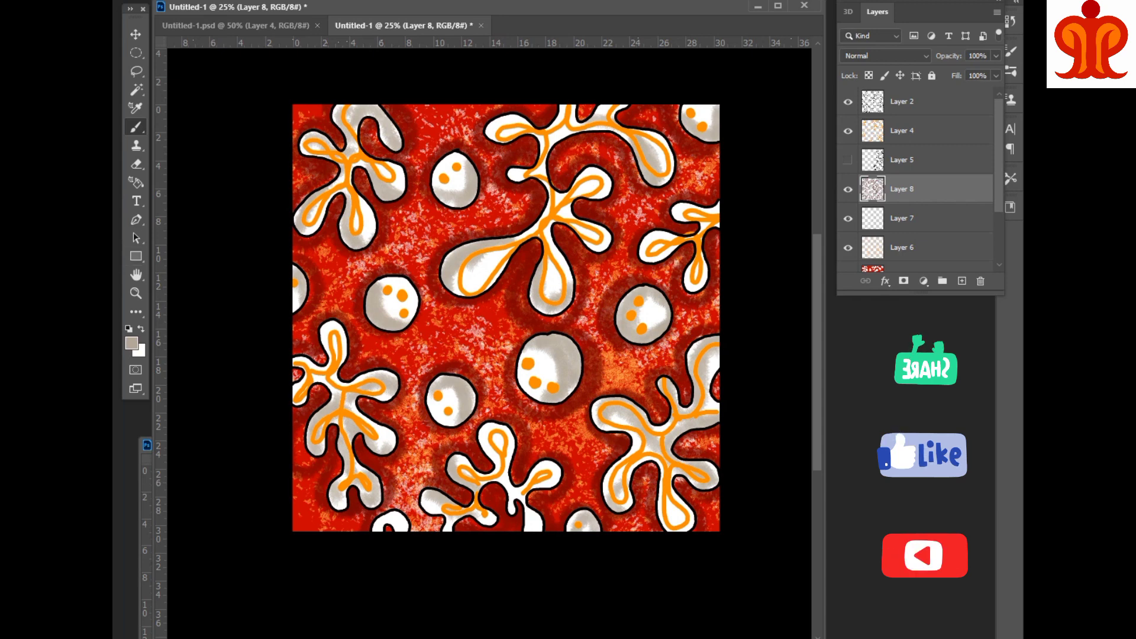
- Switch to the Pencil with black paint on a new Layer 9
right_click(135, 127)
click(194, 140)
key(d)
click(903, 101)
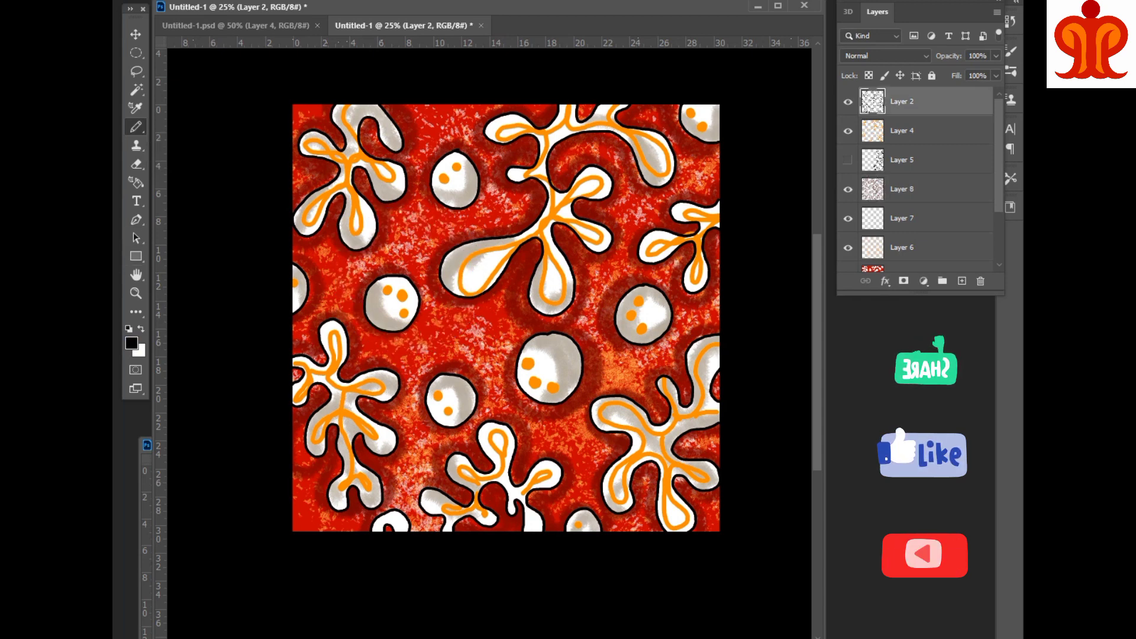
click(962, 280)
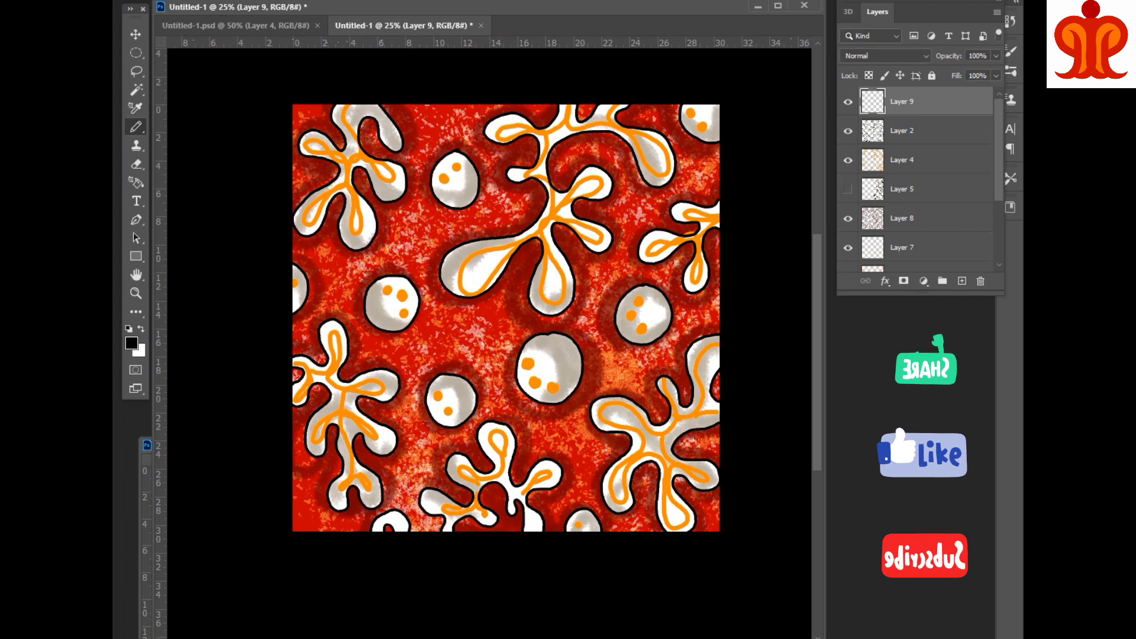
- Set the pencil brush spacing to 386% for dotted strokes
key(alt+w)
click(450, 101)
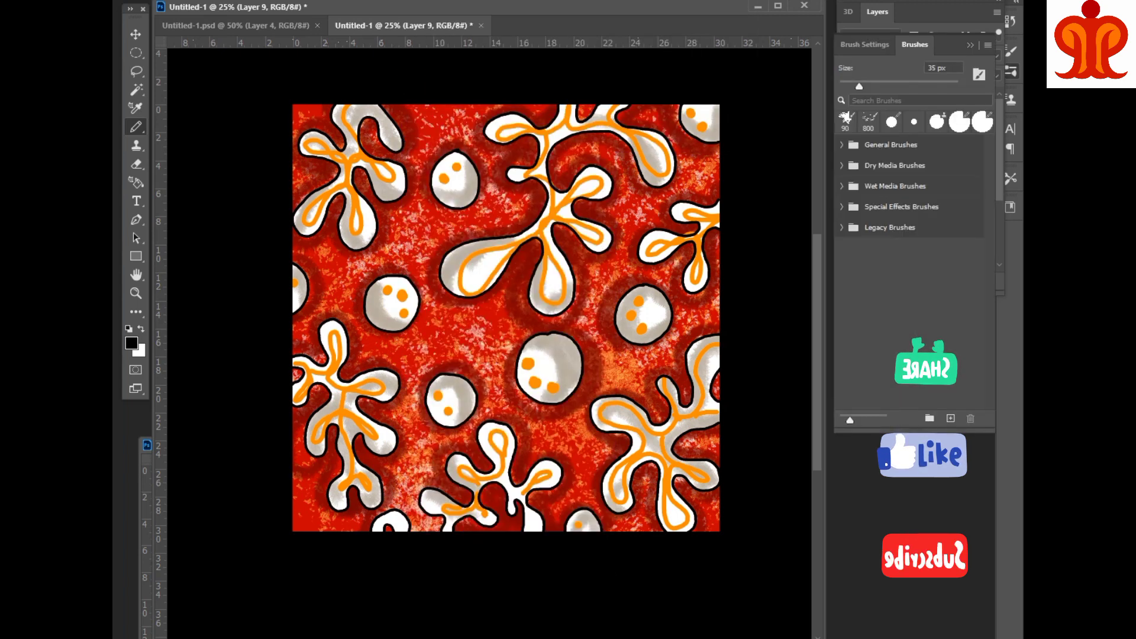
key(F5)
drag(861, 302, 966, 303)
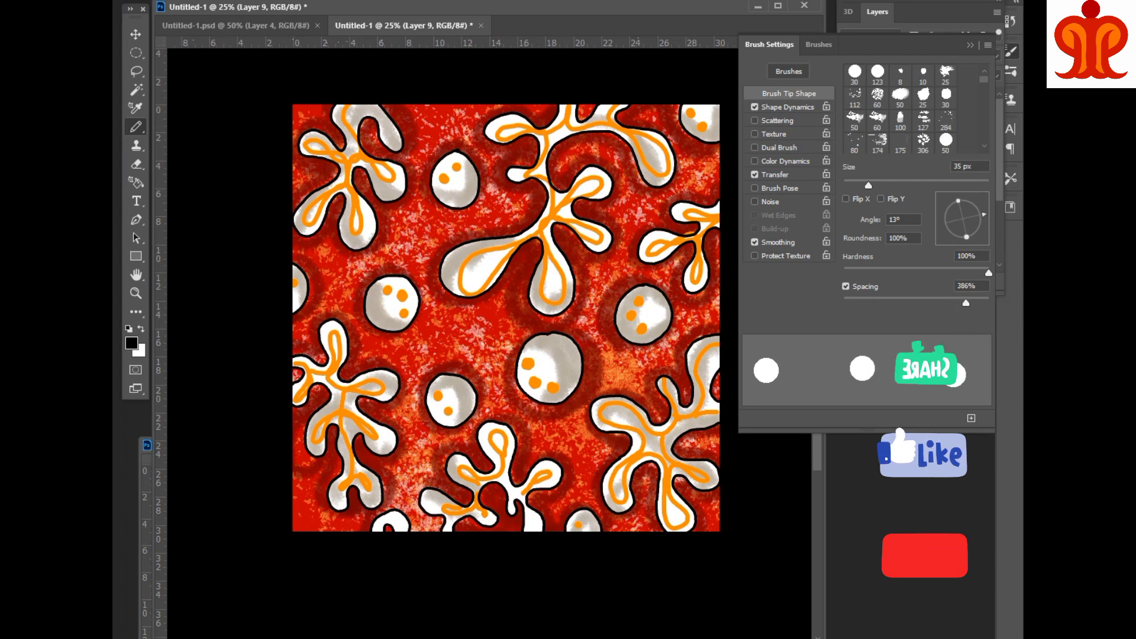
key(F5)
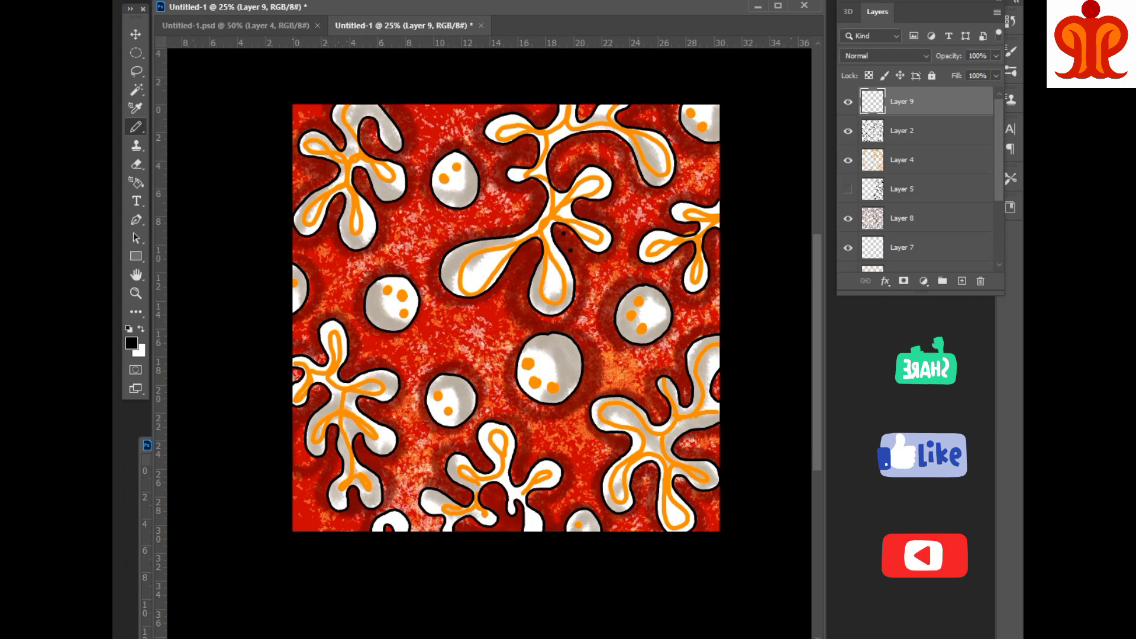
- Paint black dotted arcs around the skull blobs and near the tile edges
mouse_move(570, 249)
mouse_down()
mouse_move(584, 294)
mouse_move(610, 319)
mouse_up()
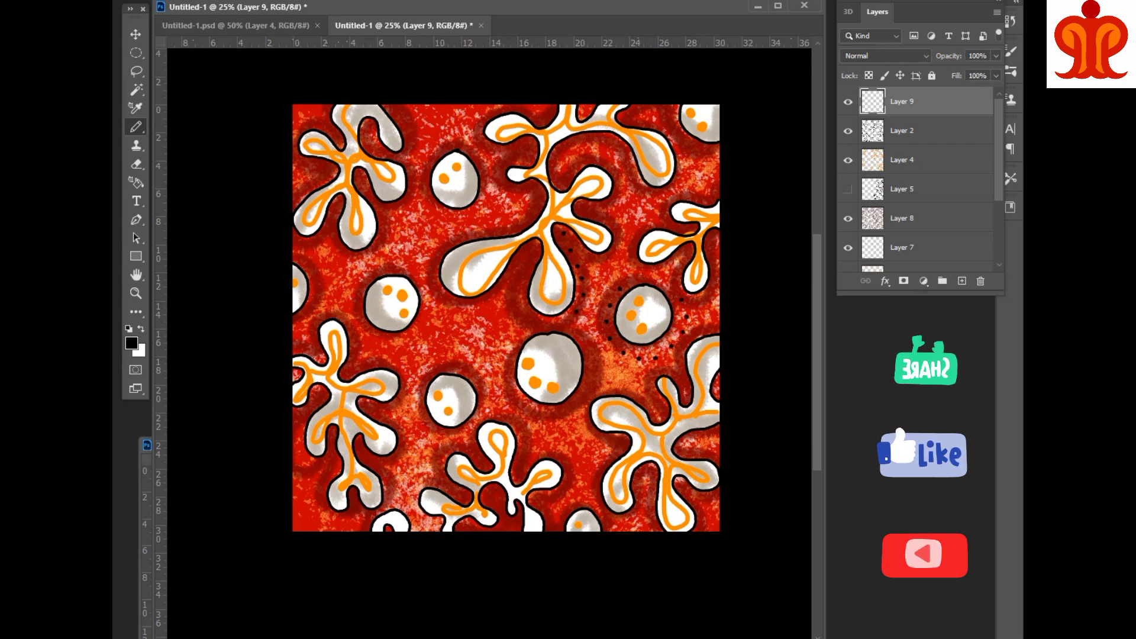
drag(503, 349, 516, 413)
drag(526, 329, 533, 419)
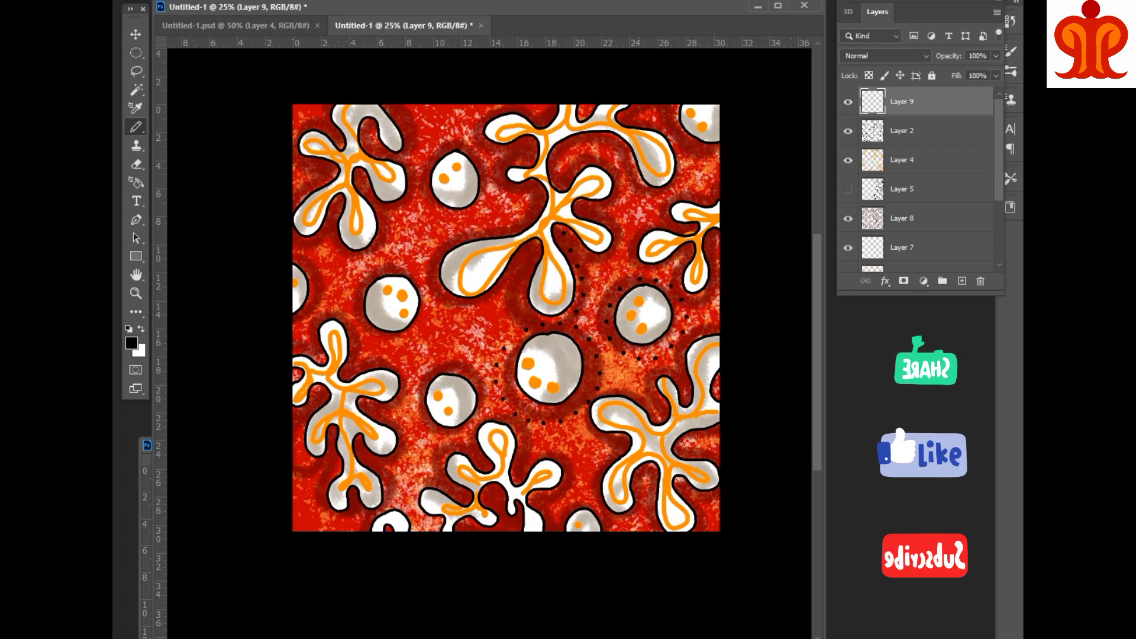
drag(396, 263, 432, 312)
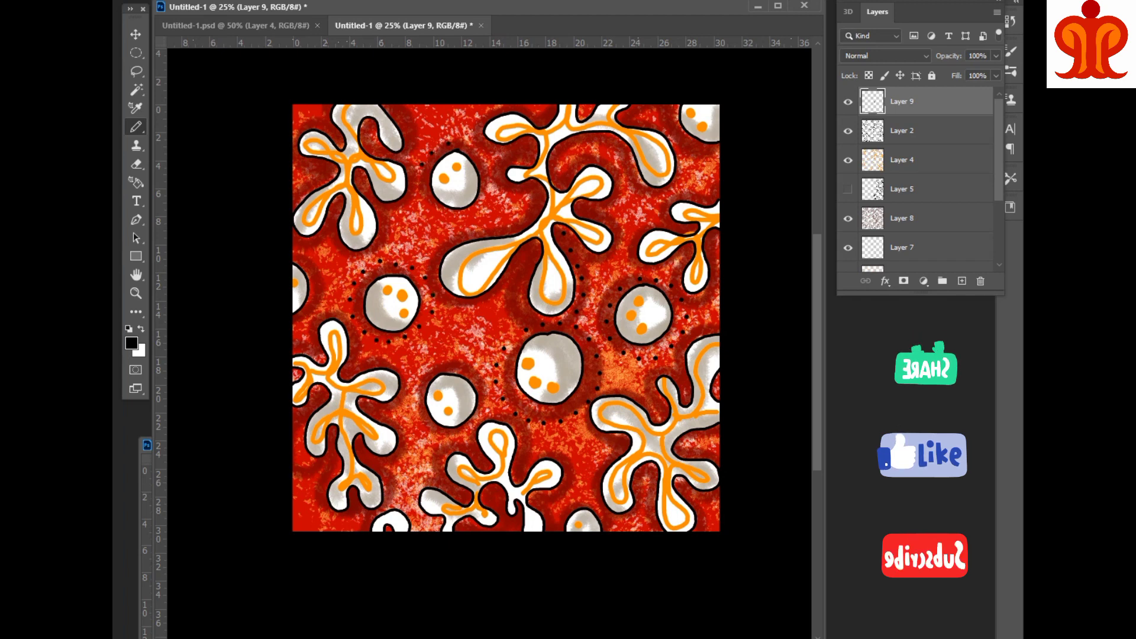
drag(449, 144, 489, 165)
drag(427, 373, 413, 405)
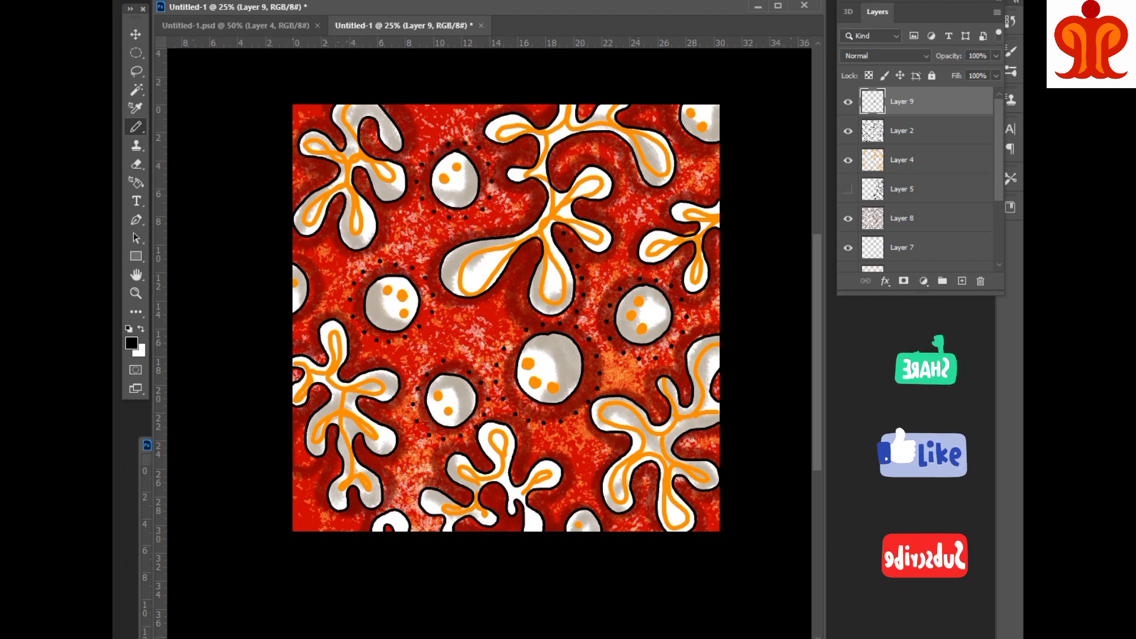
drag(306, 500, 320, 529)
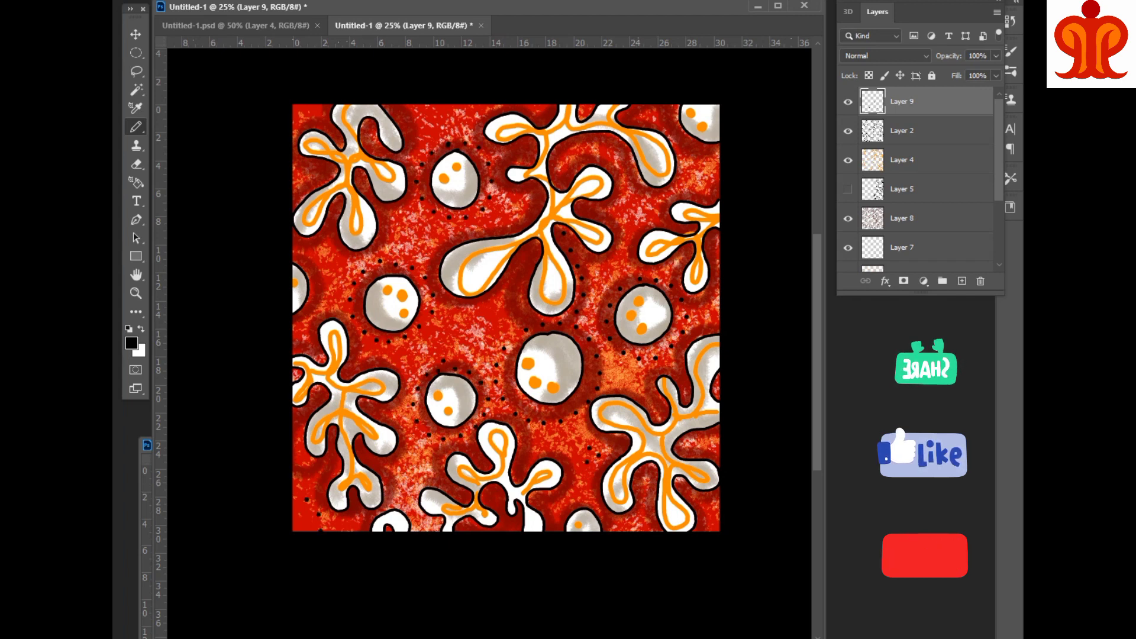
drag(433, 110, 467, 124)
alt+click(565, 210)
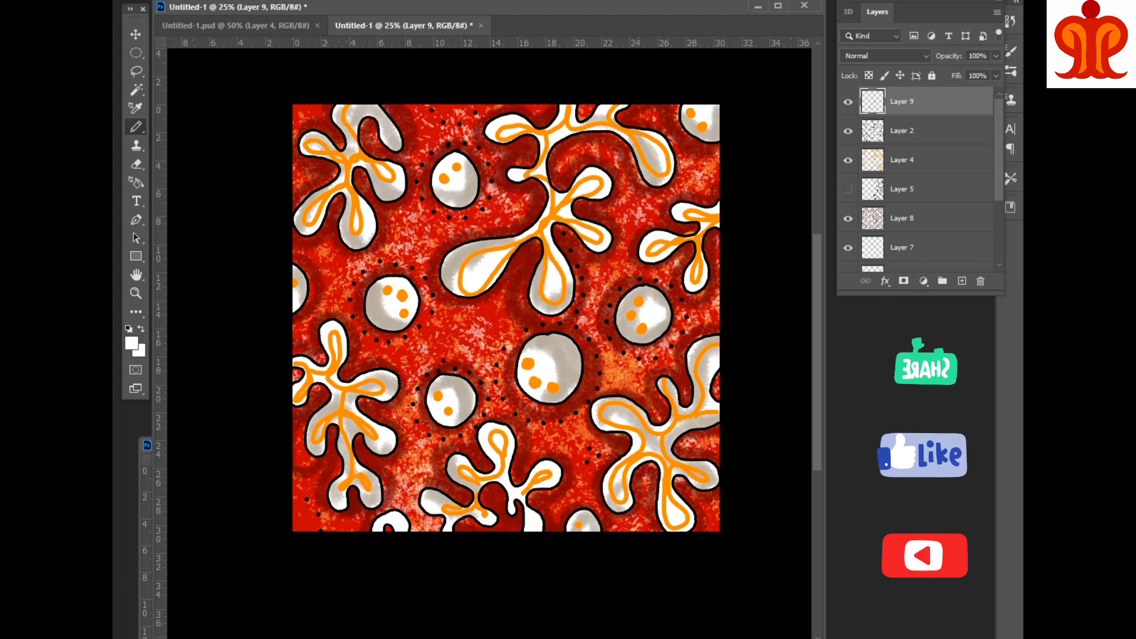
- Paint white dot trails around the central blob and down the right side
drag(459, 230, 533, 204)
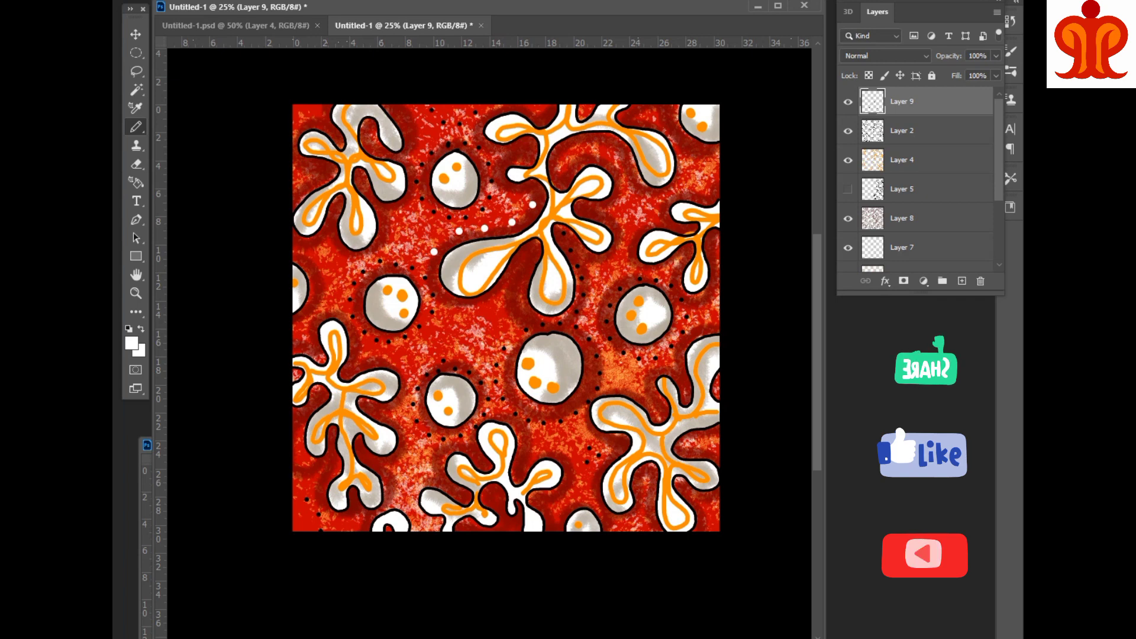
drag(436, 278, 516, 275)
drag(565, 176, 631, 178)
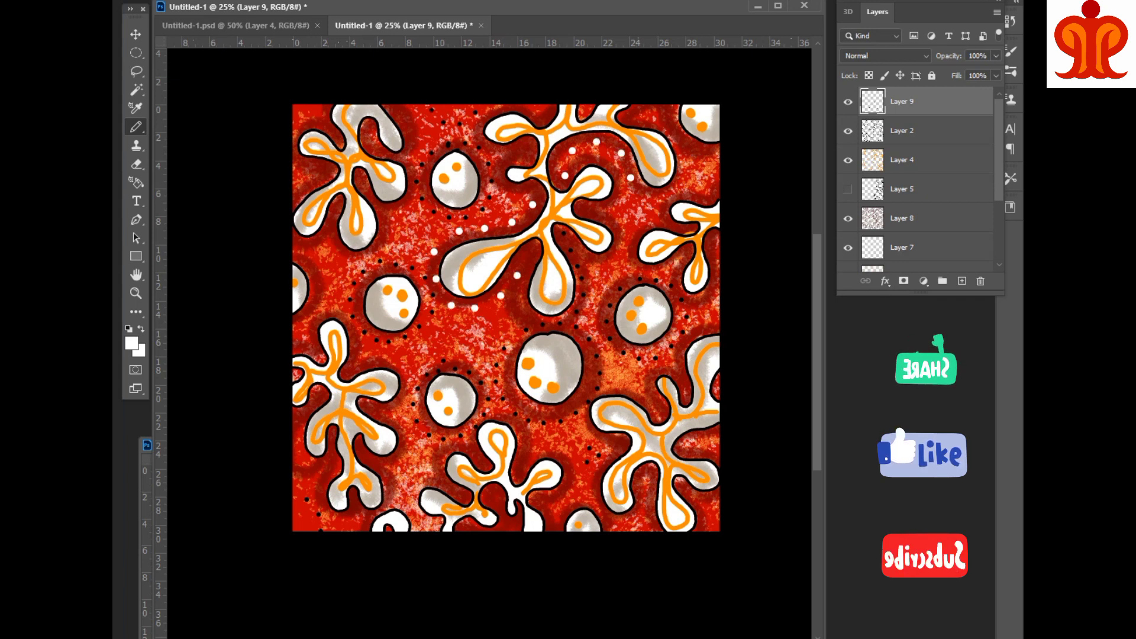
drag(678, 137, 645, 106)
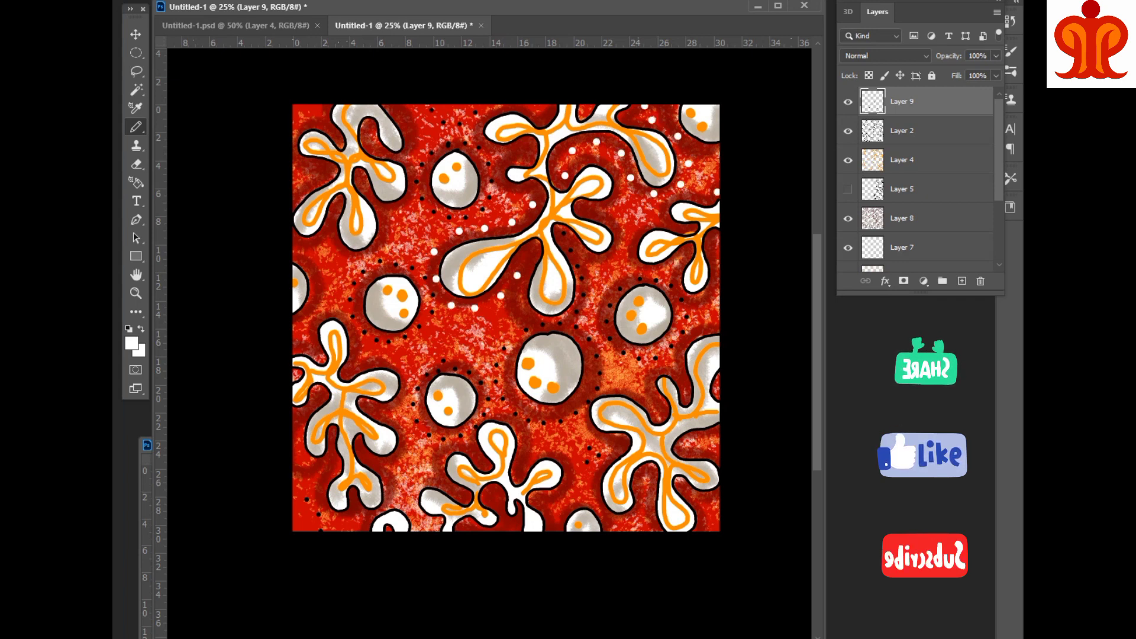
drag(716, 191, 698, 309)
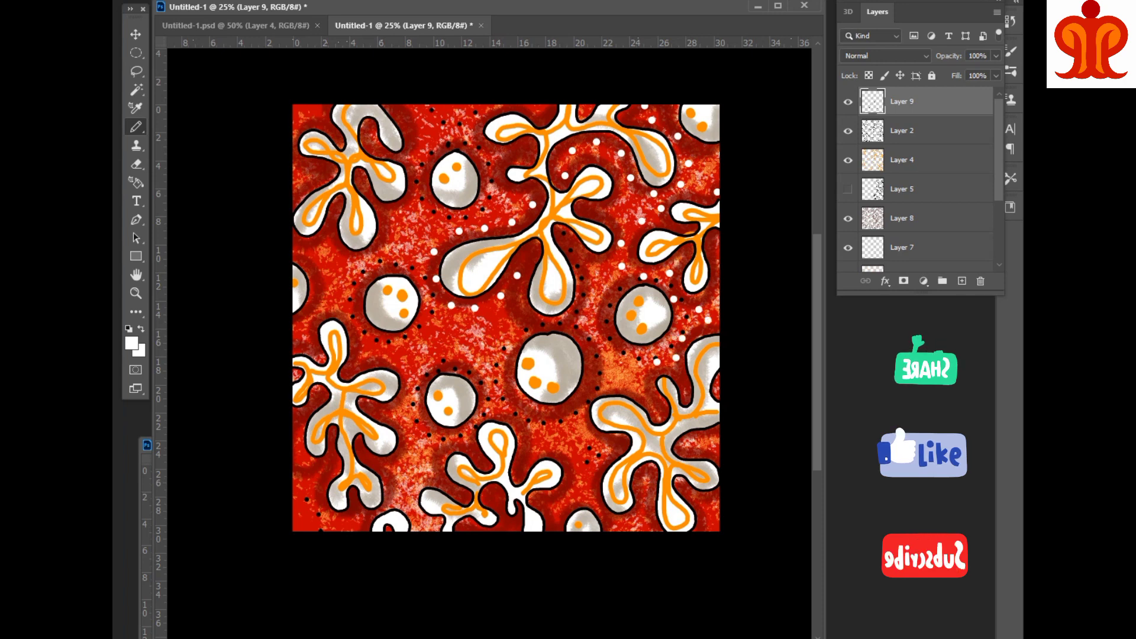
mouse_move(648, 384)
mouse_down()
mouse_move(604, 383)
mouse_move(607, 443)
mouse_up()
- Scatter white dots and short trails across the lower middle and bottom-left
click(606, 356)
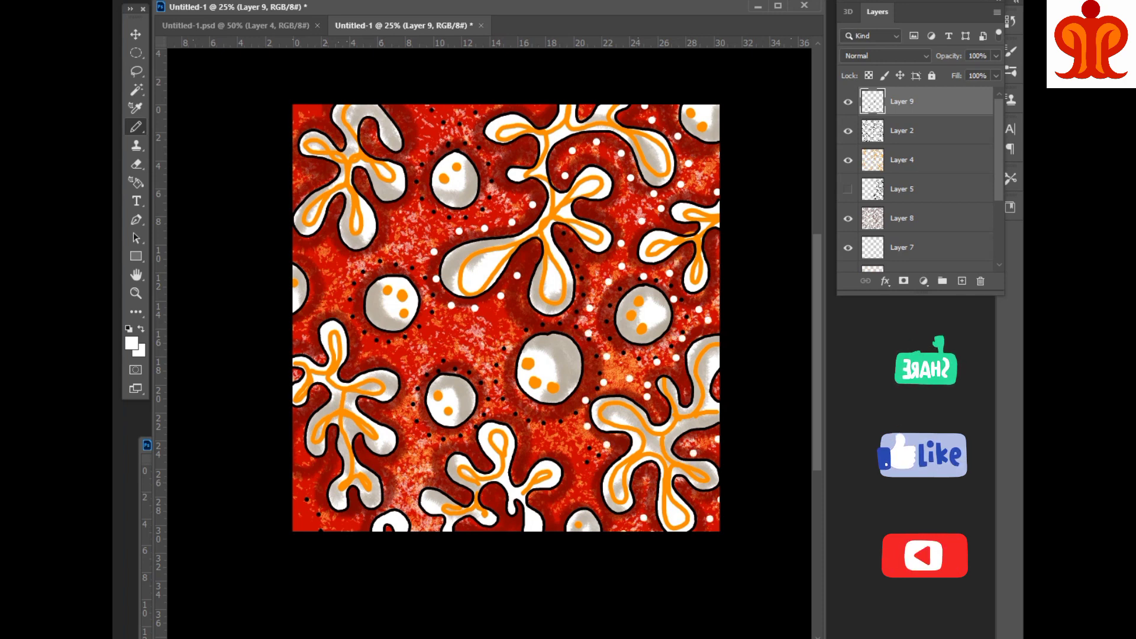
drag(572, 487, 553, 506)
drag(491, 362, 507, 416)
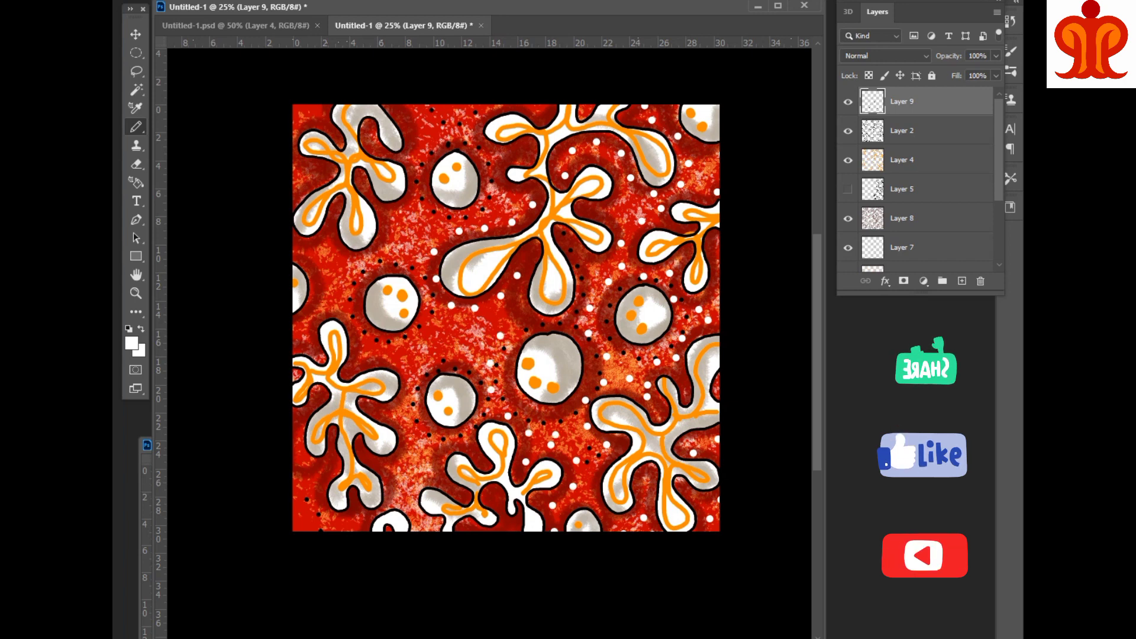
drag(413, 365, 405, 389)
click(371, 410)
click(398, 429)
click(398, 486)
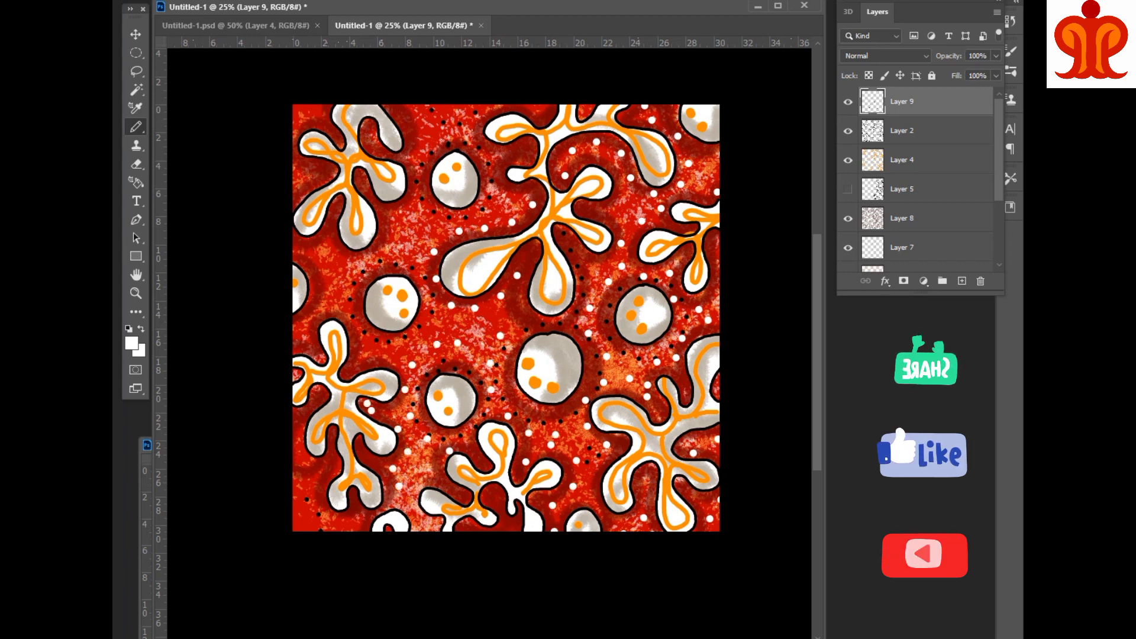
click(445, 480)
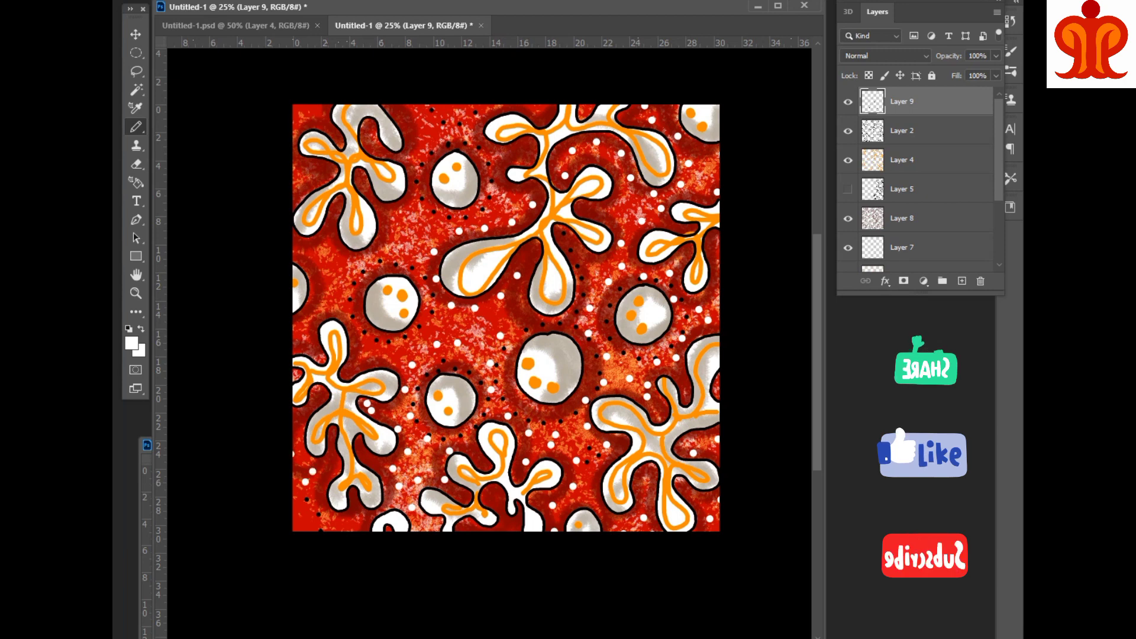